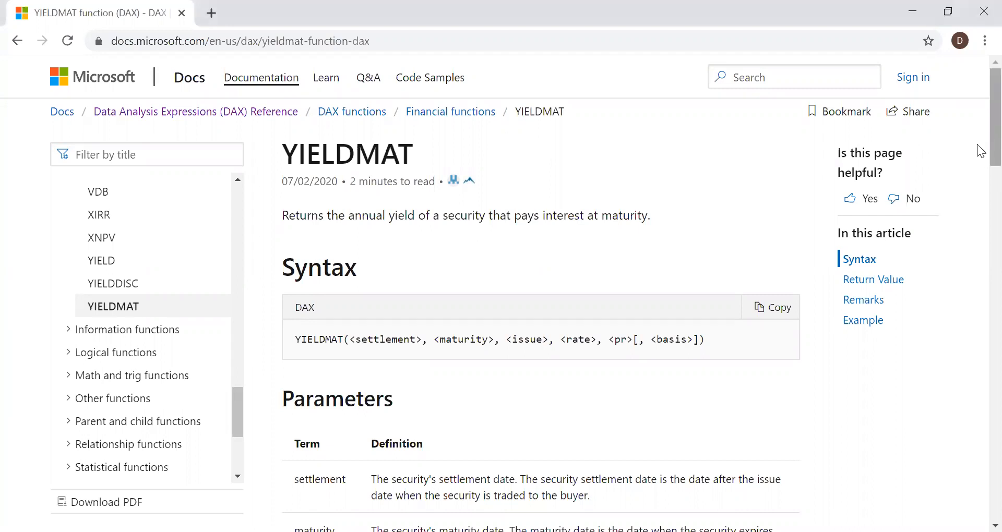
- Review the YIELDMAT syntax, parameter definitions and accepted day count basis values on the Microsoft Docs page
scroll(810, 176, "down", 2)
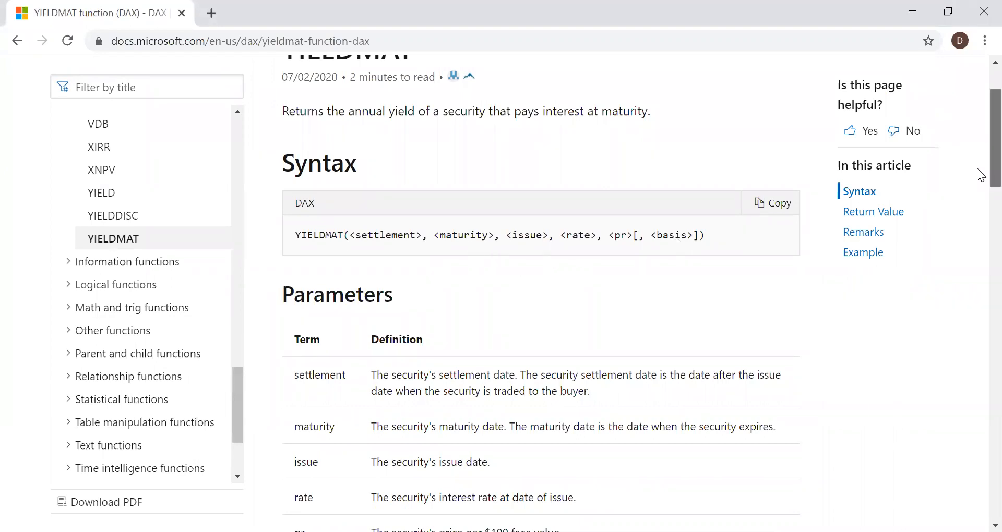
scroll(980, 178, "down", 1)
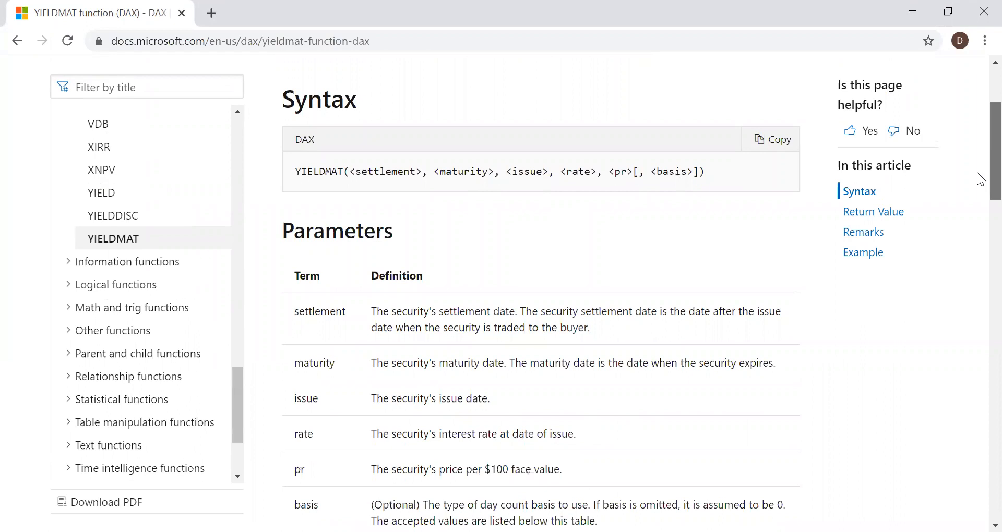
scroll(979, 189, "down", 1)
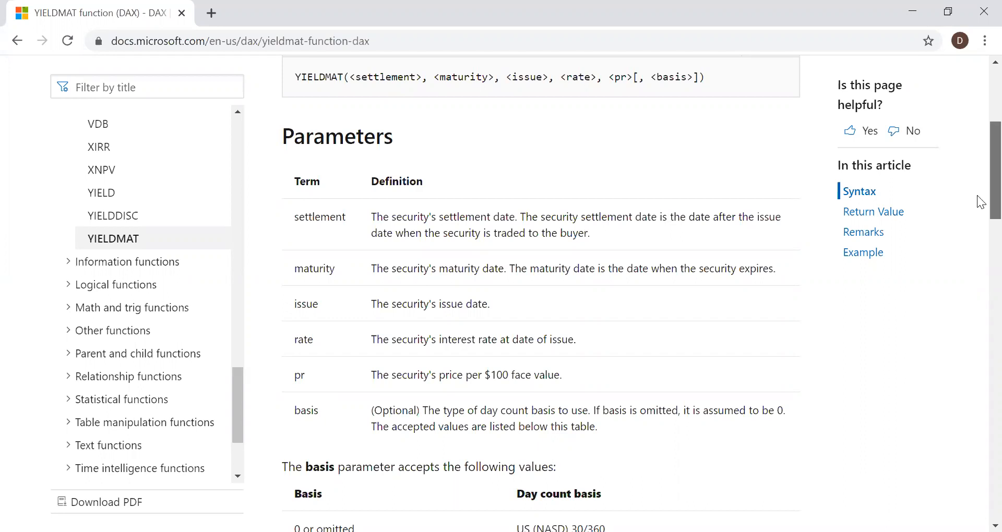
scroll(981, 209, "down", 1)
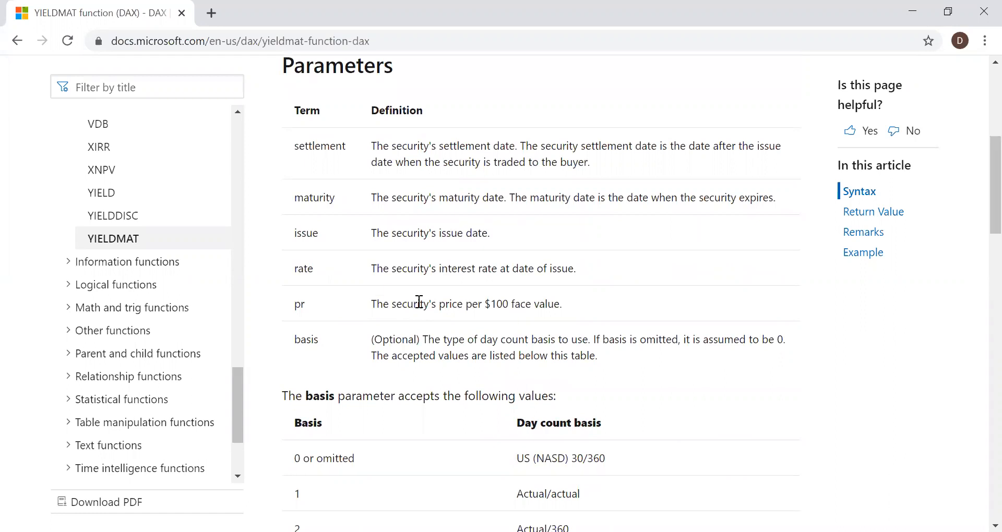
left_click_drag(485, 304, 577, 314)
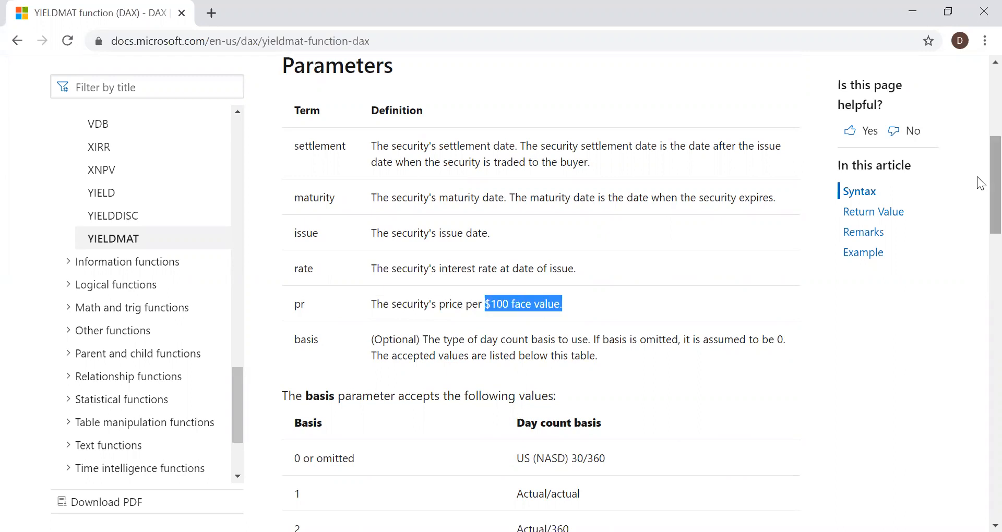
scroll(980, 193, "down", 1)
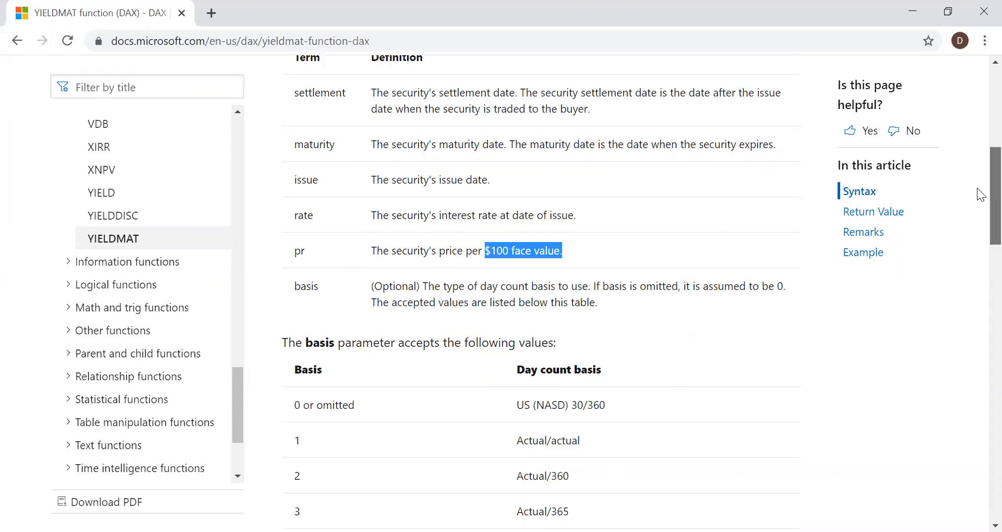
left_click(306, 299)
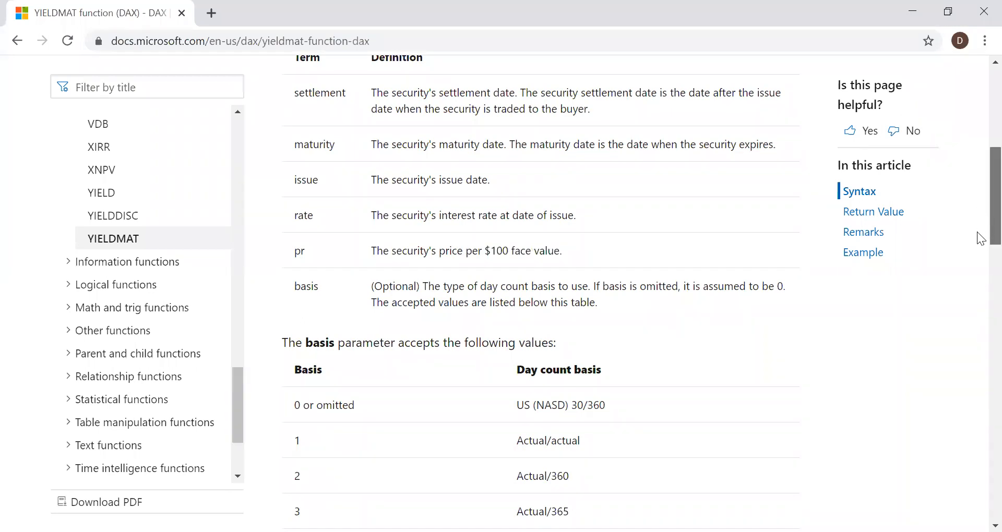
scroll(980, 238, "down", 2)
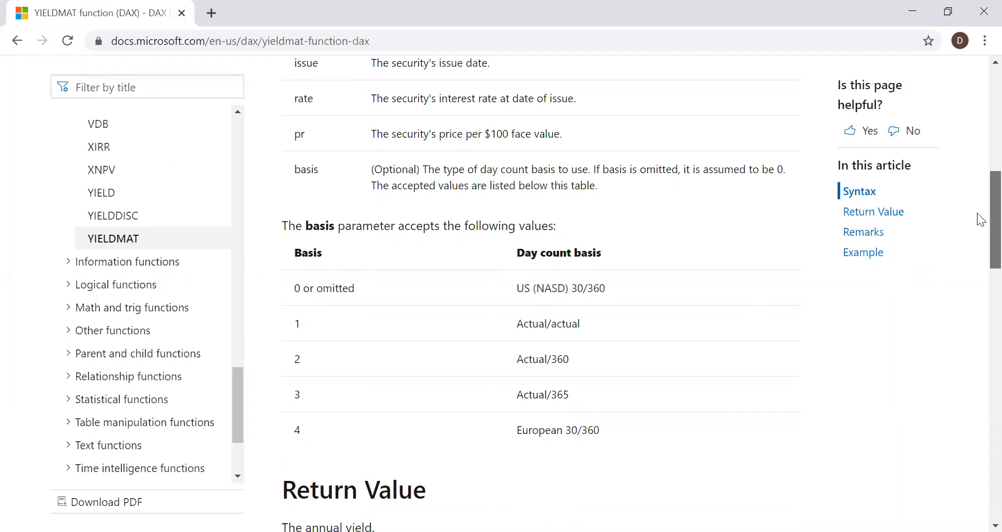
- Read the YIELDMAT return value, remarks and error conditions, and examine the example data and its DAX query
scroll(979, 230, "down", 3)
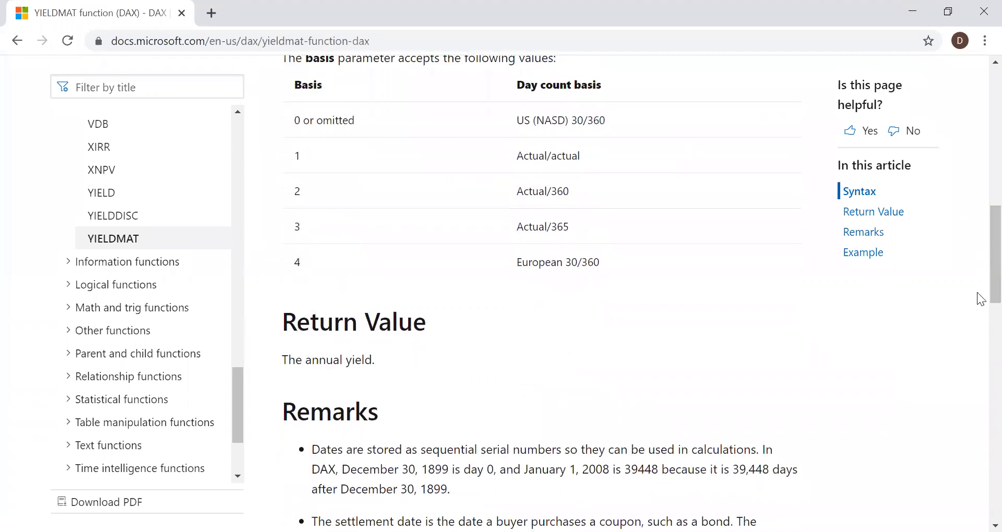
scroll(978, 248, "down", 1)
scroll(981, 268, "down", 3)
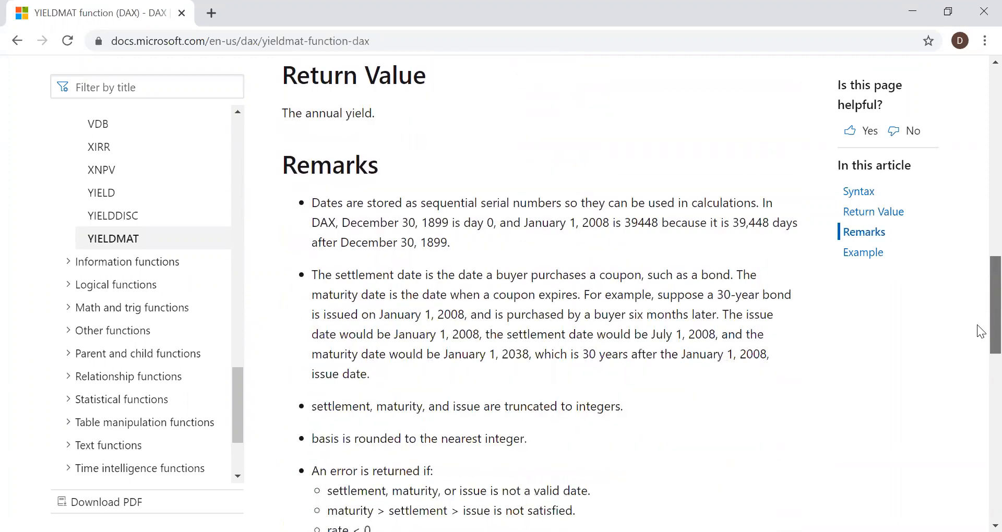
scroll(980, 339, "down", 6)
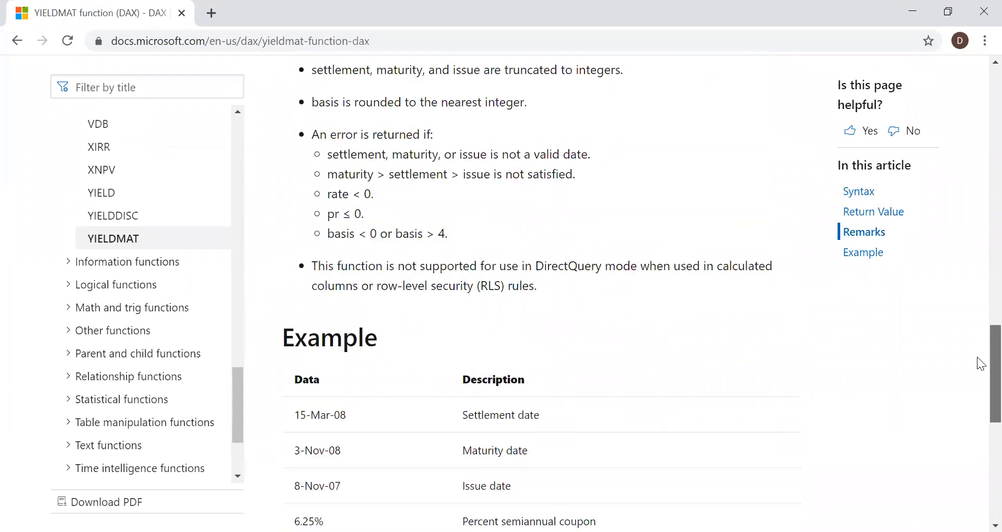
scroll(979, 311, "up", 4)
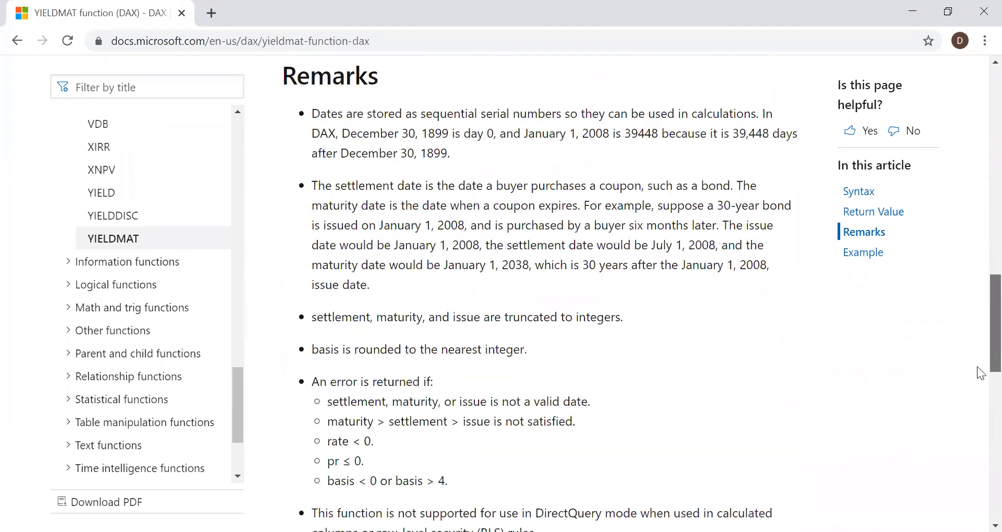
scroll(979, 386, "down", 7)
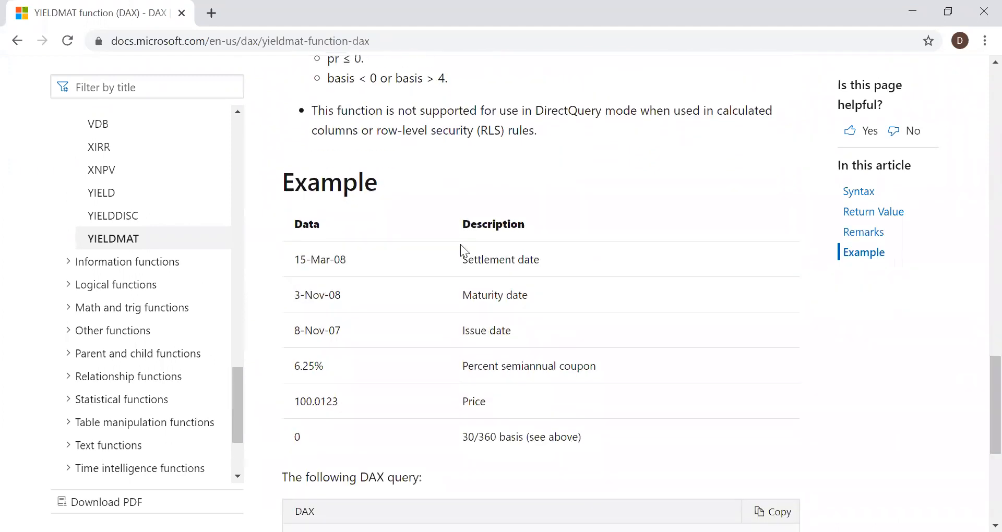
double_click(328, 230)
left_click(723, 212)
scroll(978, 385, "down", 2)
- Switch to the Excel workbook and start a YIELDMAT formula in cell B4, beside the Ytm label
key("alt+Tab")
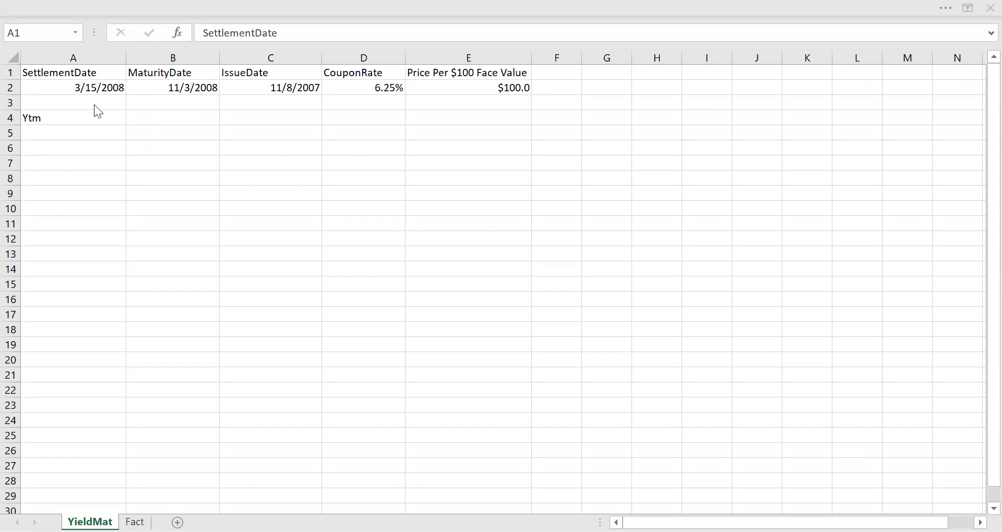
left_click(171, 120)
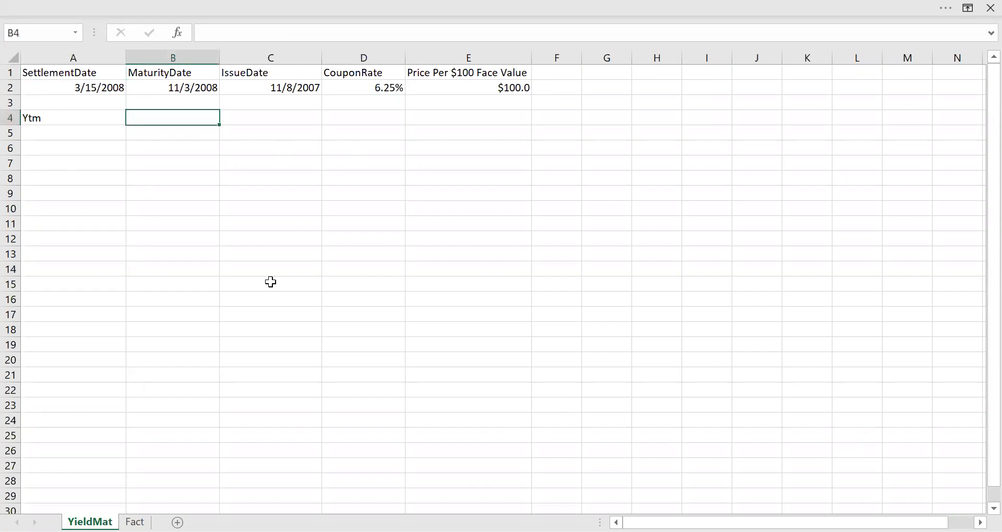
type("=y")
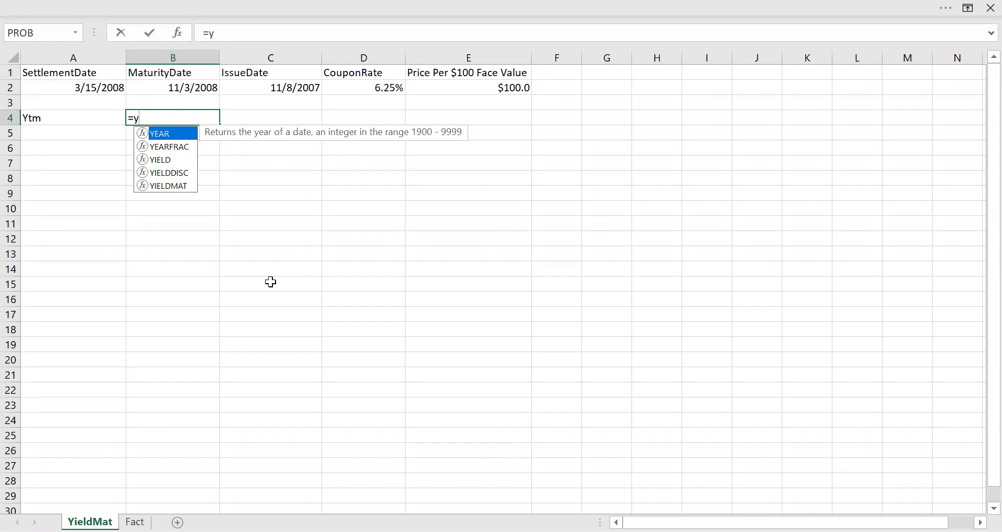
key("Down")
key("Down")
key("Down")
key("Down")
key("Tab")
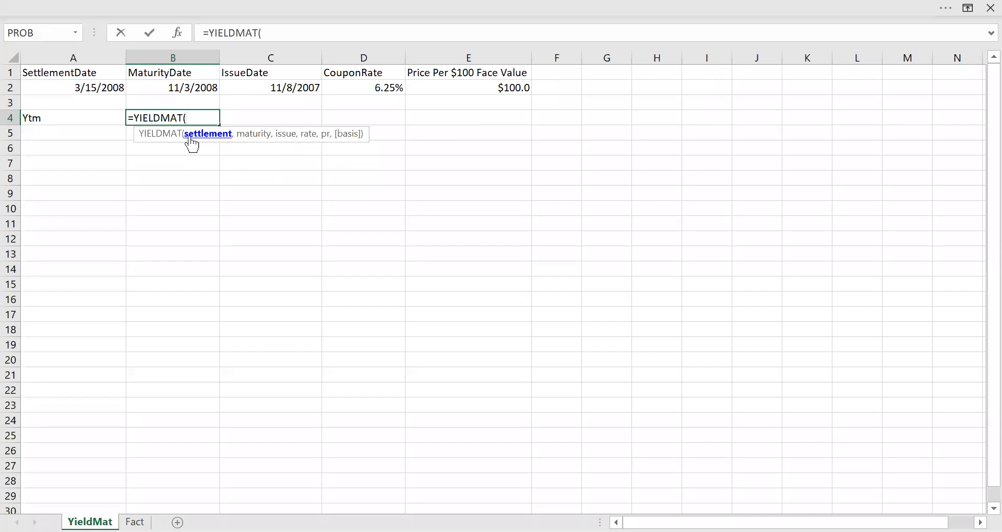
- Supply A2, B2 and C2 as the settlement, maturity and issue arguments of the YIELDMAT formula
left_click(99, 86)
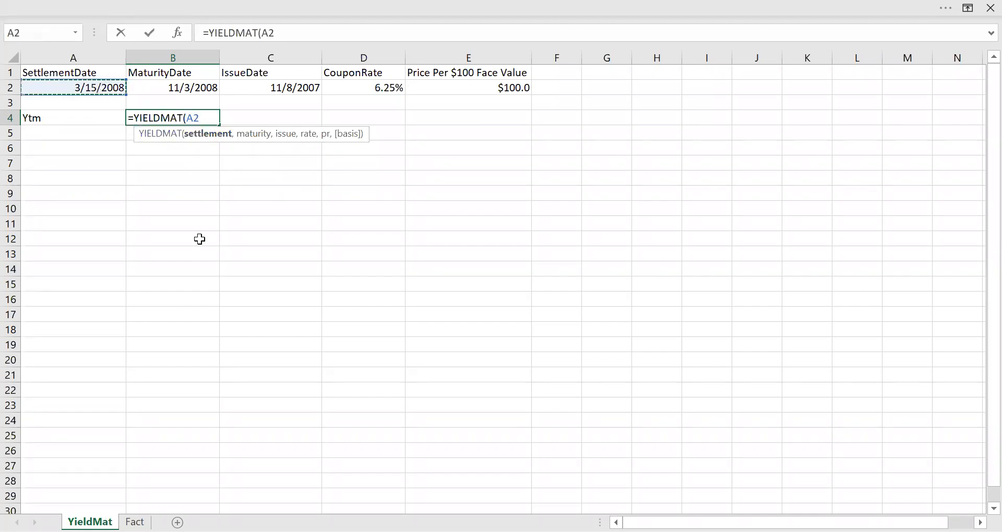
type(",")
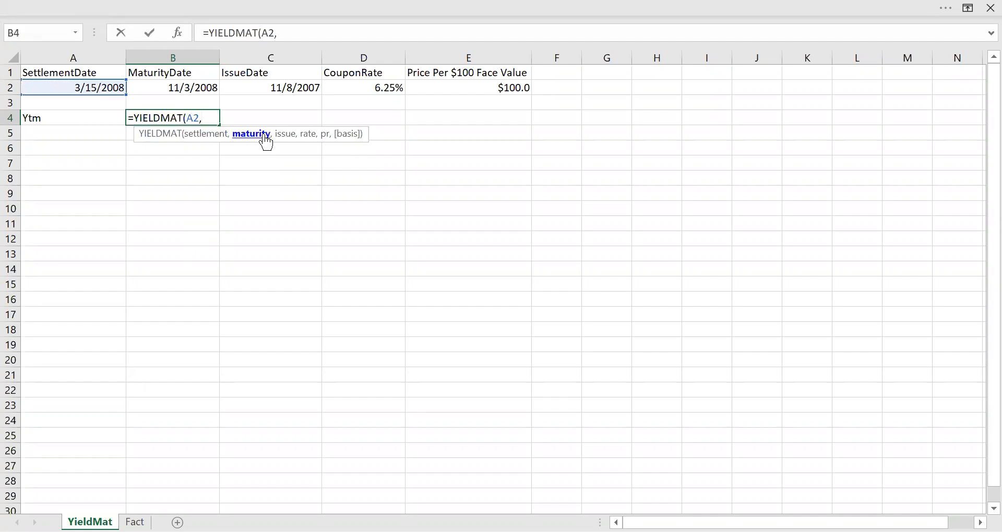
left_click(165, 86)
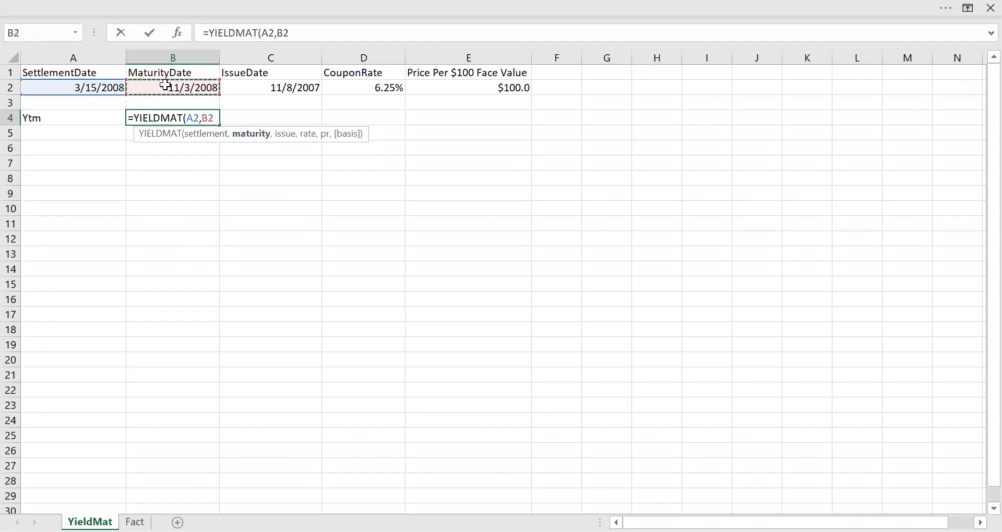
type(",")
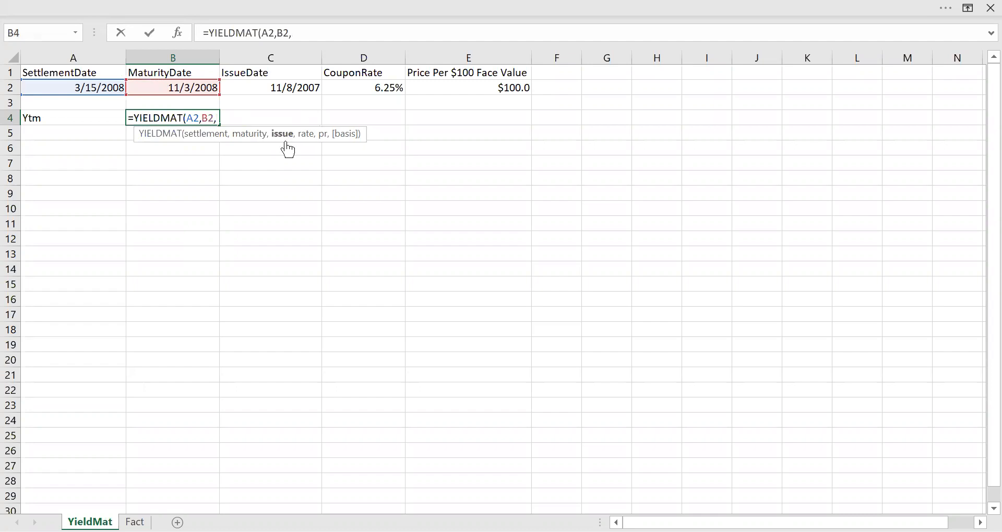
left_click(282, 85)
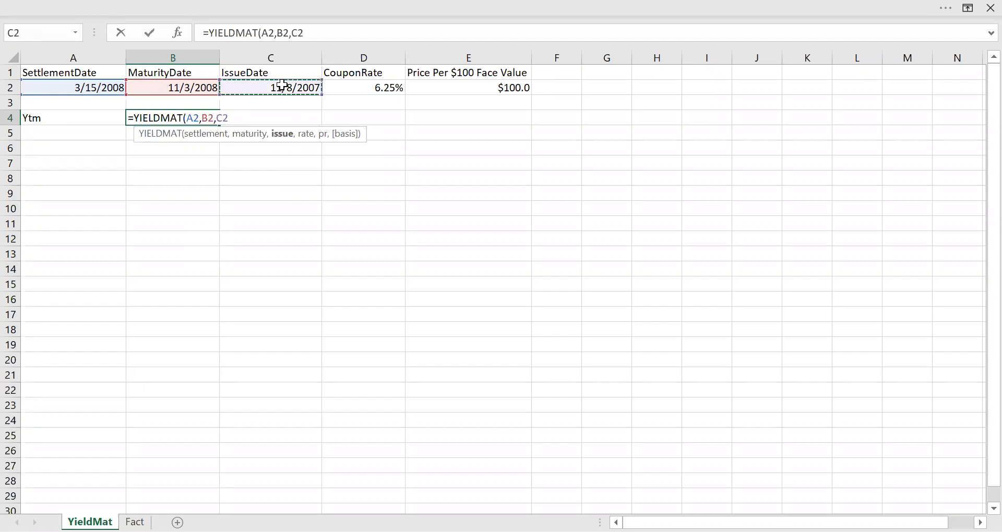
type(",")
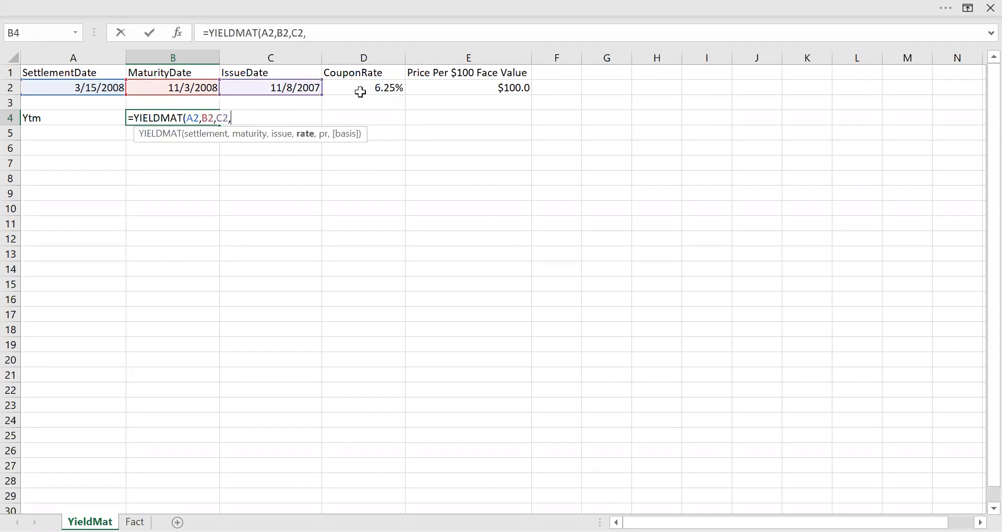
- Complete the formula with D2 as rate and E2 as price, omitting basis, so B4 holds =YIELDMAT(A2,B2,C2,D2,E2)
left_click(376, 86)
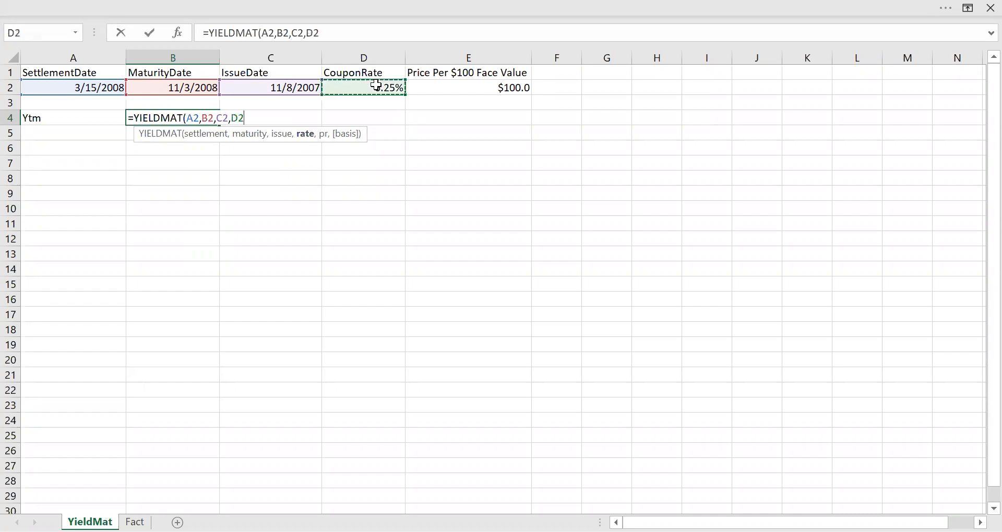
type(",")
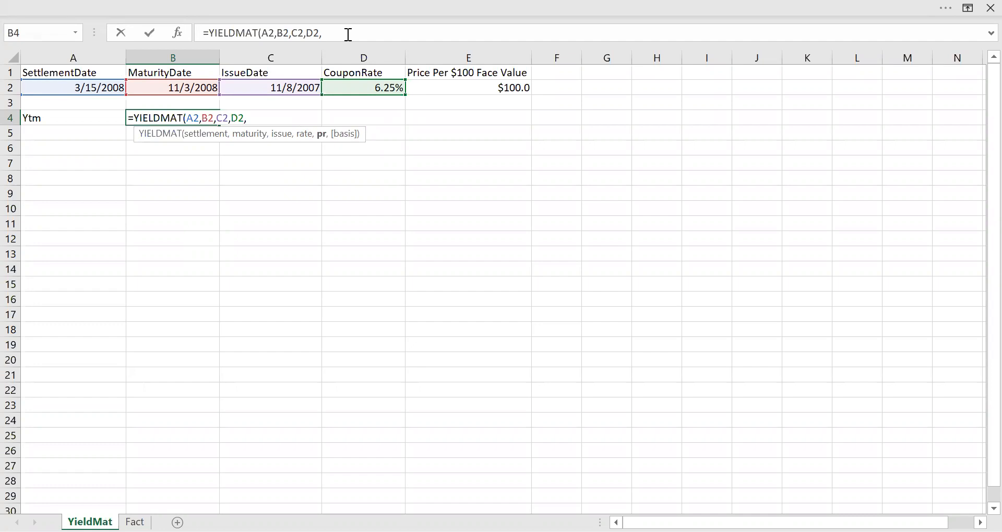
left_click(497, 88)
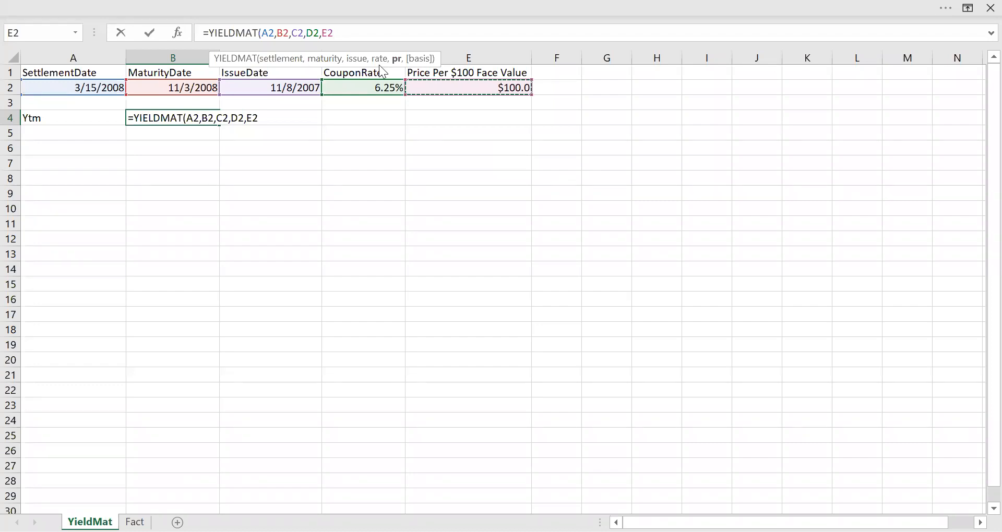
type(",")
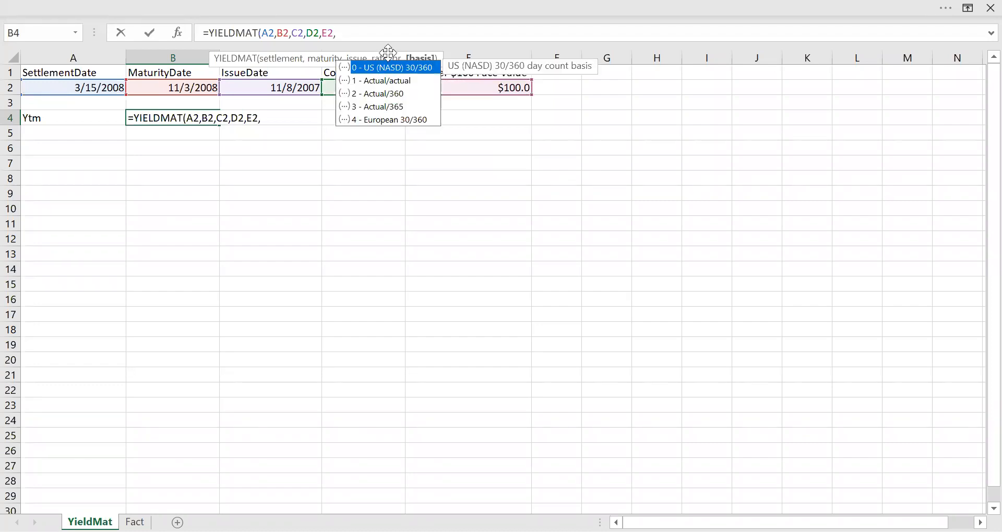
key("BackSpace")
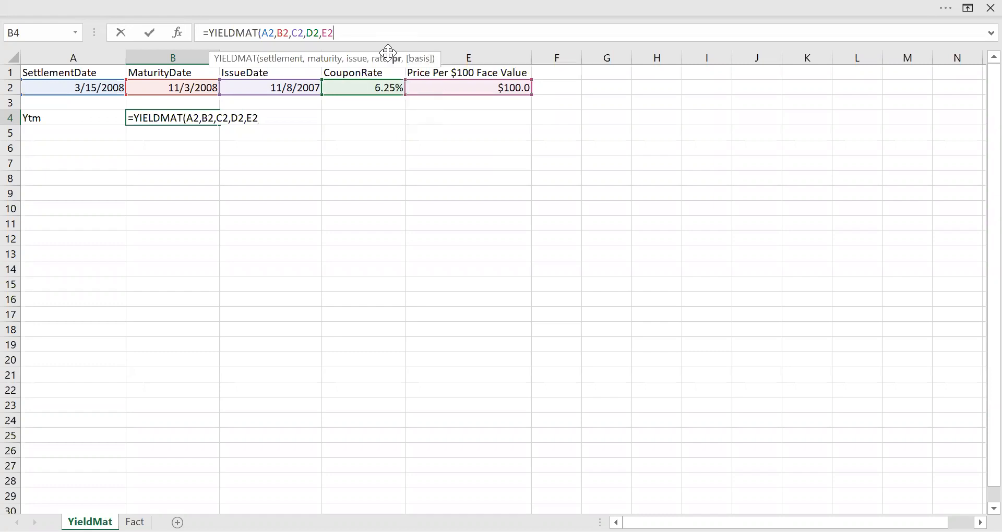
type(")")
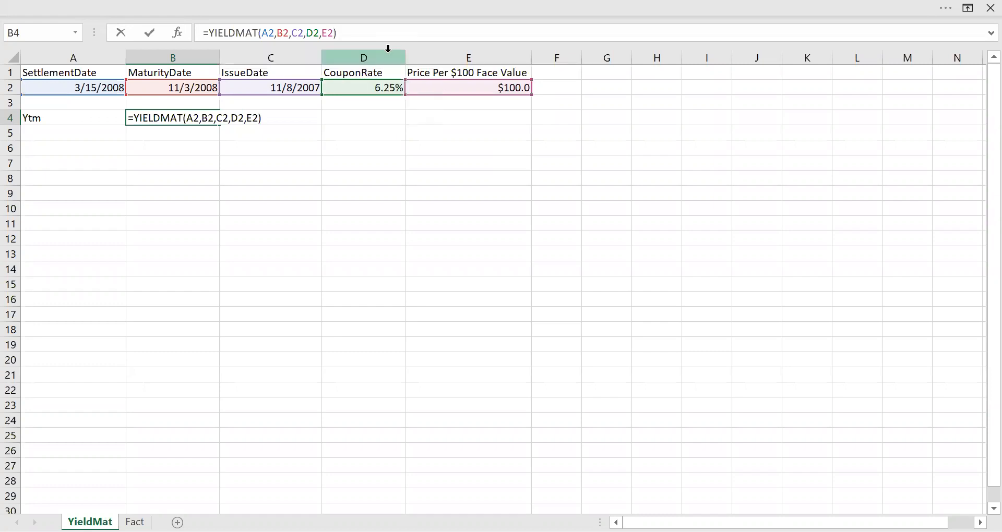
key("Return")
left_click(194, 119)
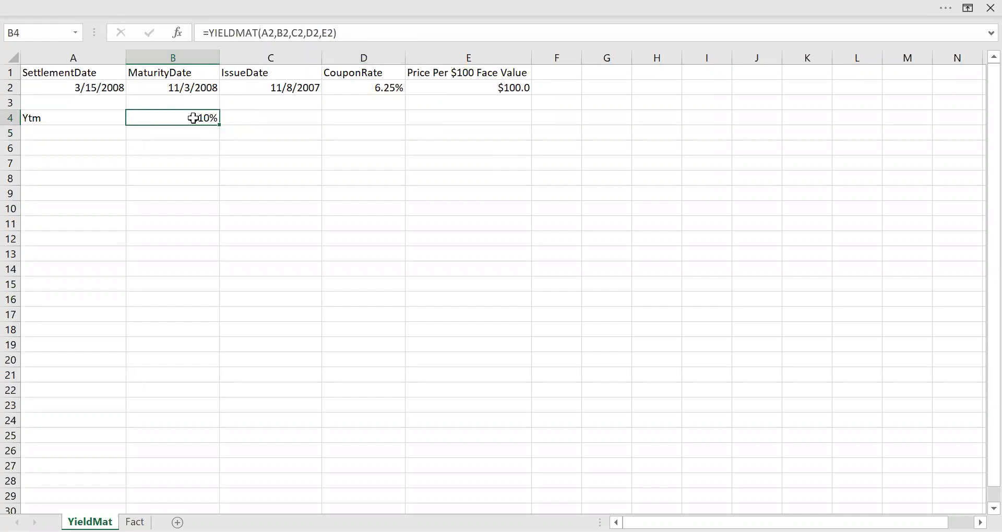
left_click(219, 212)
key("ctrl+Home")
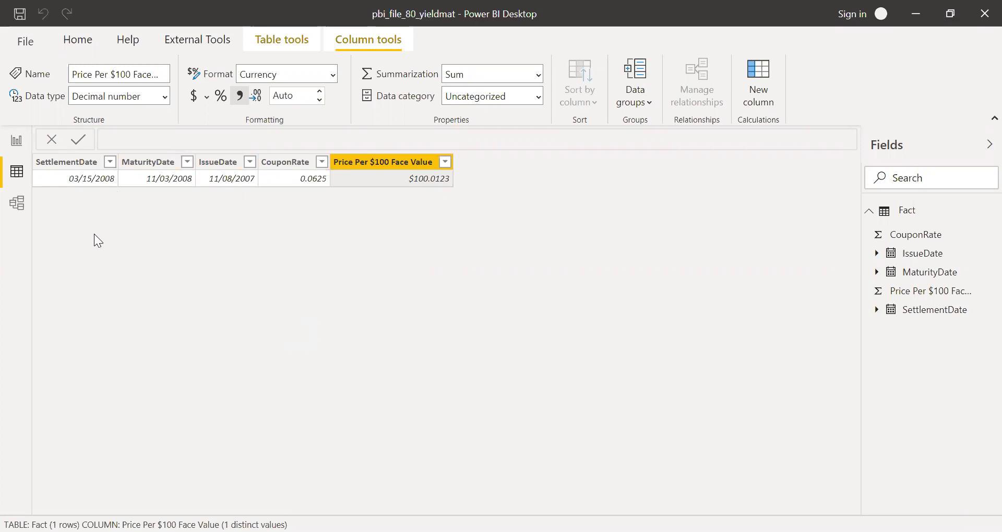
- Go to the report view in Power BI Desktop and add a new measure named YieldMat to the Fact table
left_click(15, 142)
right_click(914, 216)
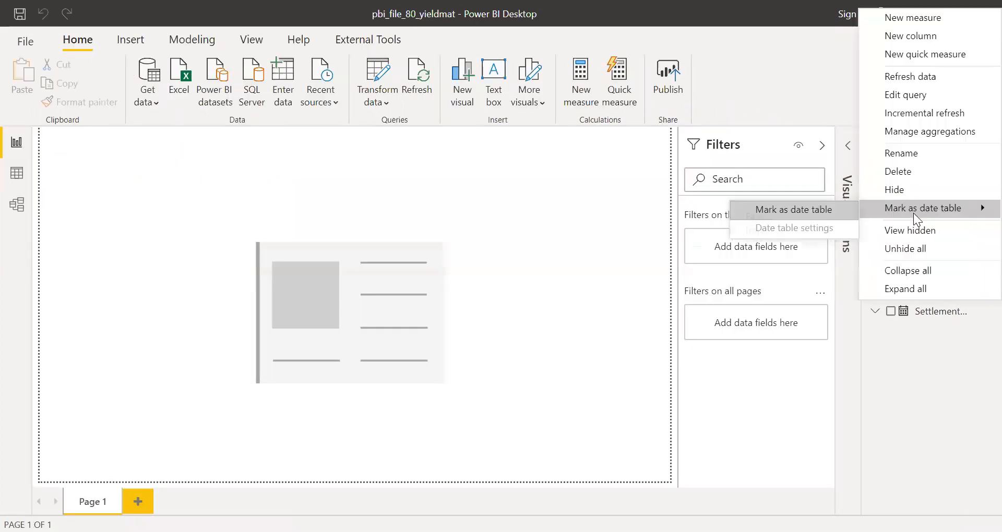
left_click(907, 19)
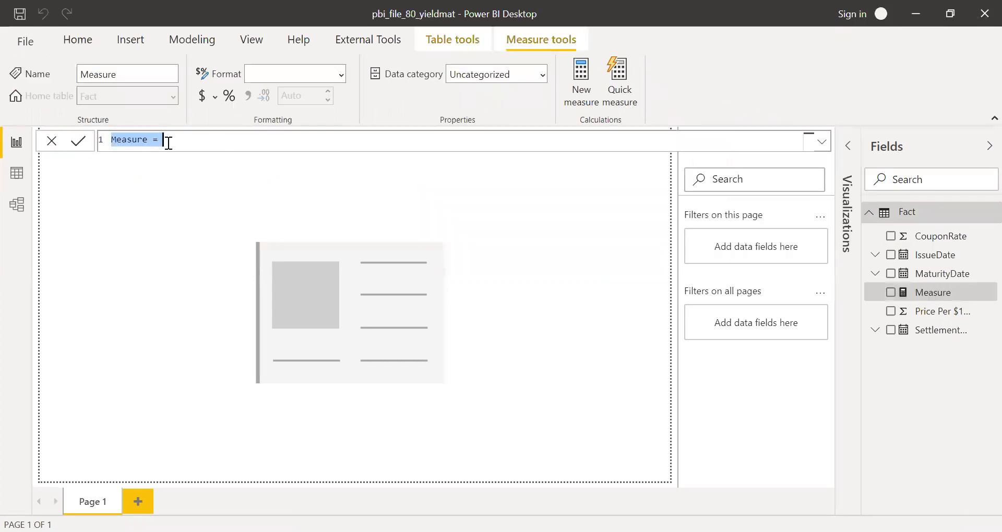
left_click(168, 143)
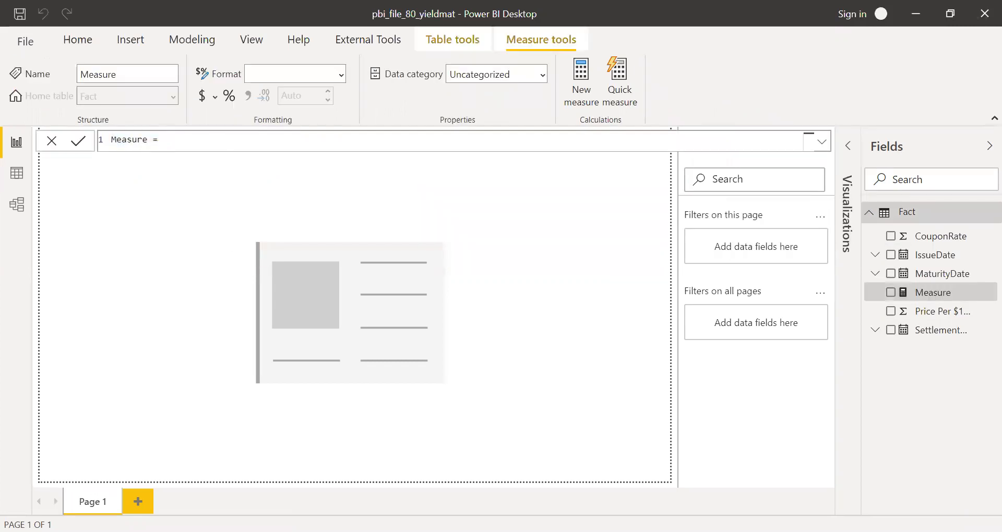
left_click_drag(171, 138, 1, 124)
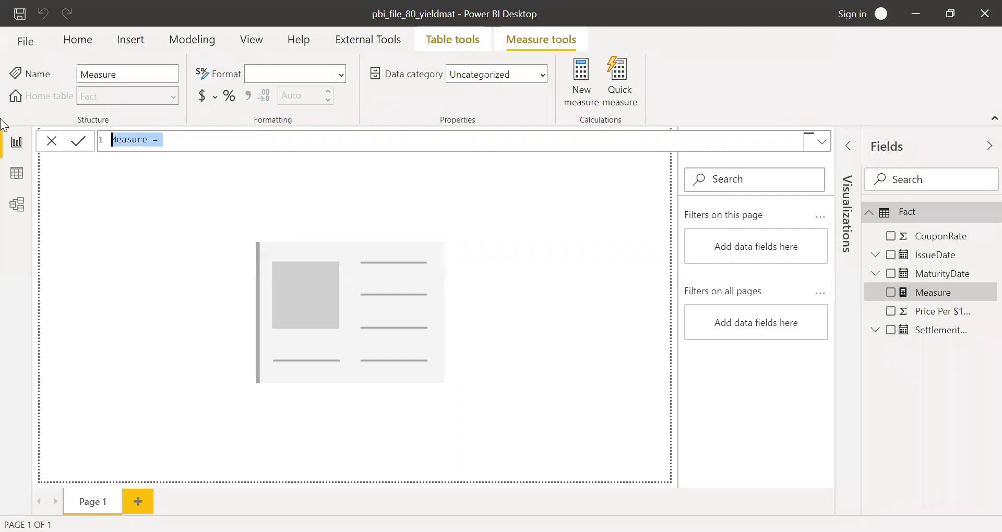
type("Yi")
key("BackSpace")
type("i")
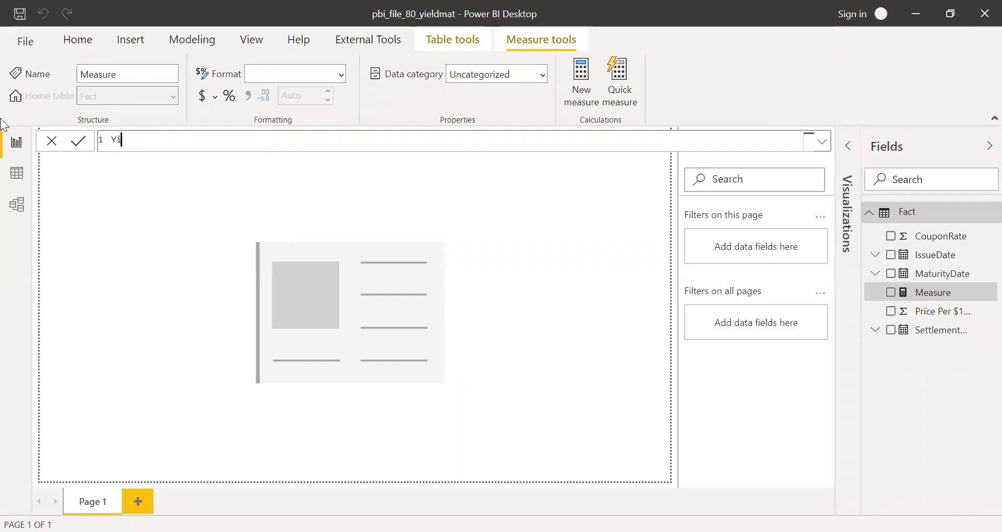
type("eldMat = ")
- Begin the YieldMat measure's expression with the YIELDMAT function
type("yi")
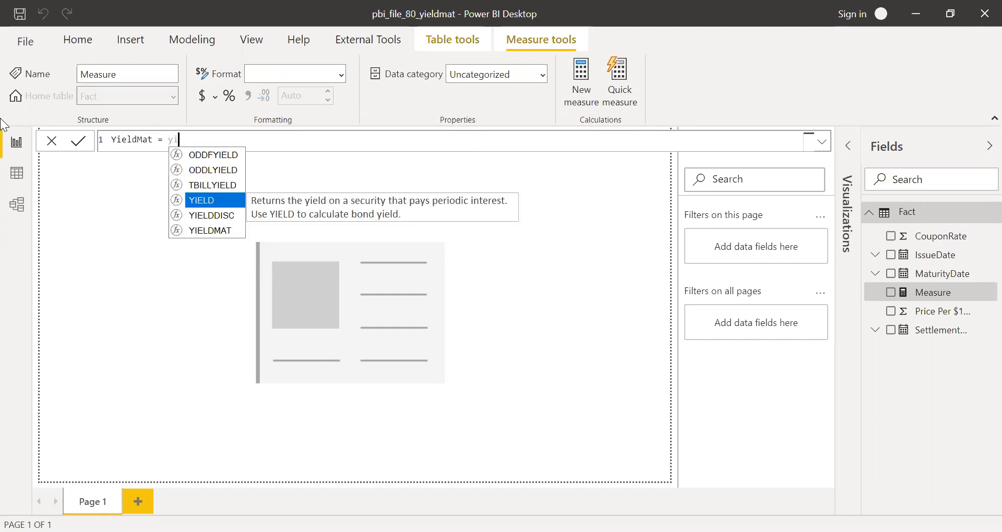
key("Down")
key("Down")
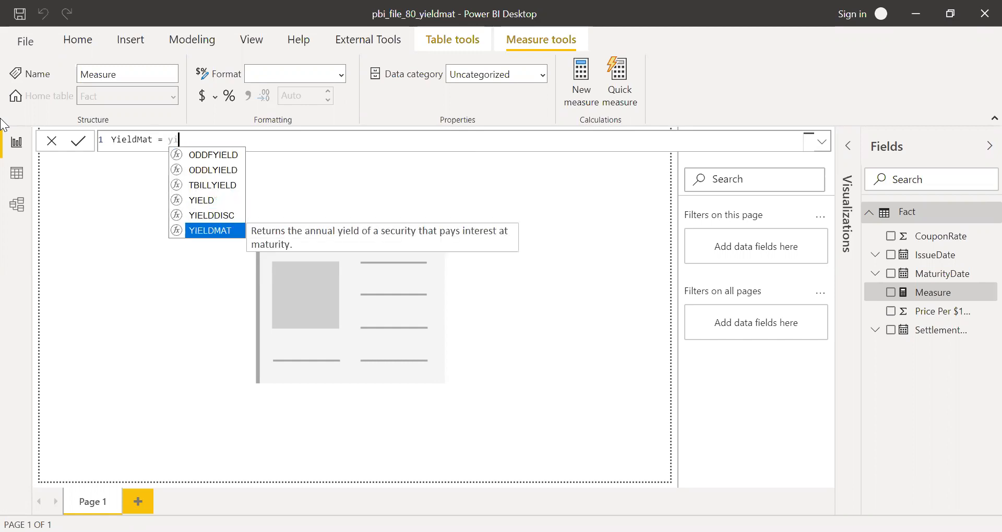
key("Tab")
type("sel")
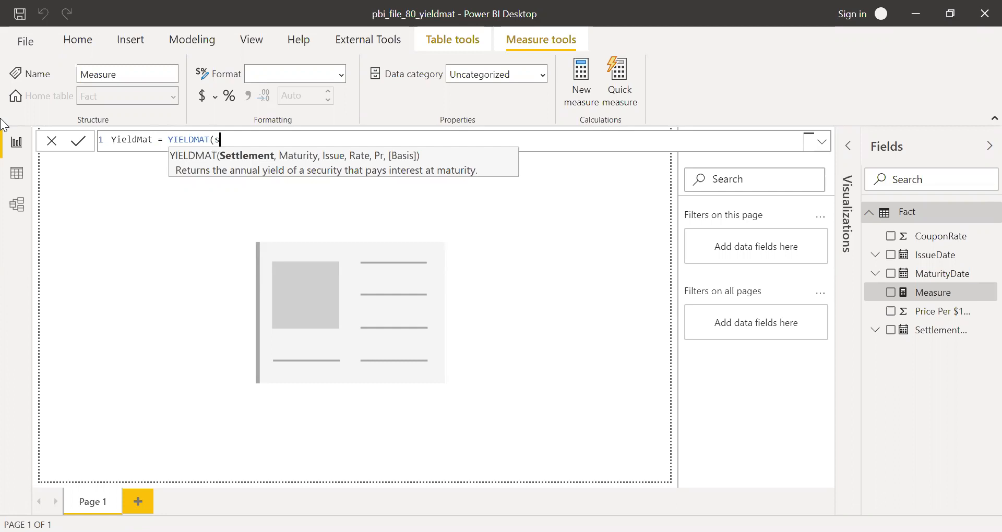
key("Down")
key("Down")
key("Down")
key("Down")
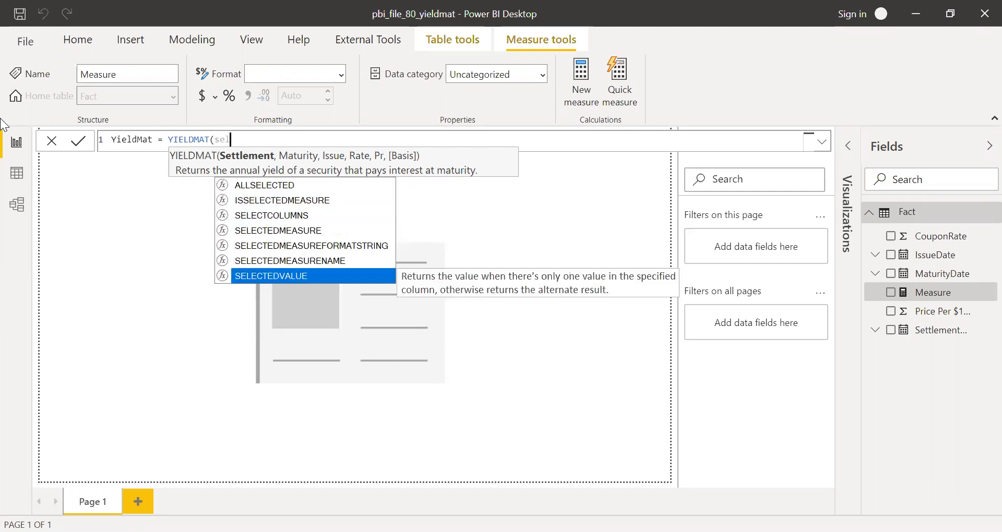
key("Tab")
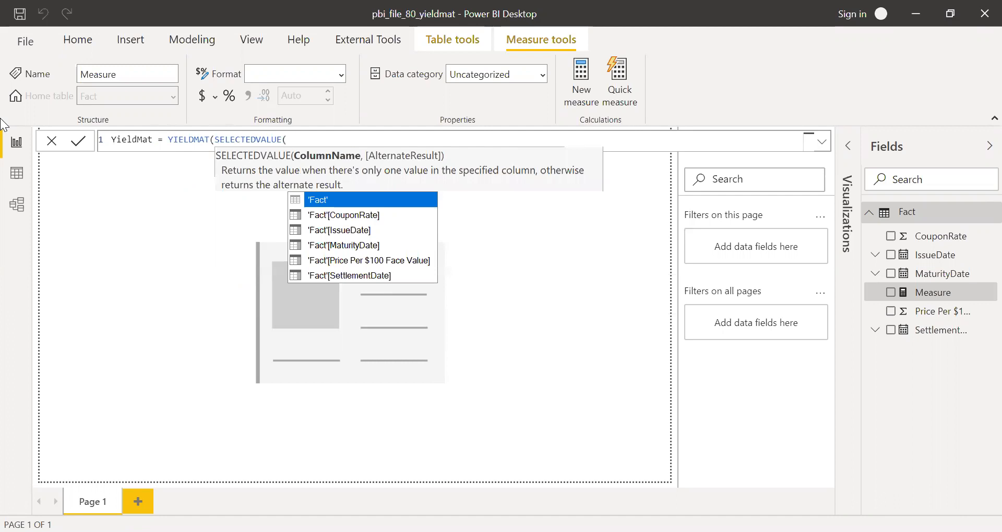
key("BackSpace")
key("BackSpace")
key("BackSpace")
key("BackSpace")
key("BackSpace")
key("BackSpace")
key("BackSpace")
key("BackSpace")
key("BackSpace")
key("BackSpace")
key("BackSpace")
key("BackSpace")
key("BackSpace")
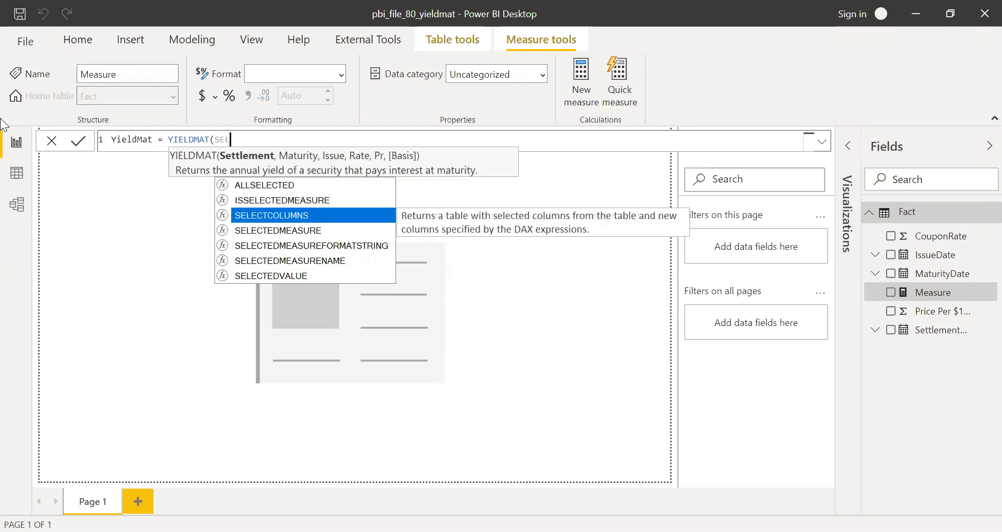
key("BackSpace")
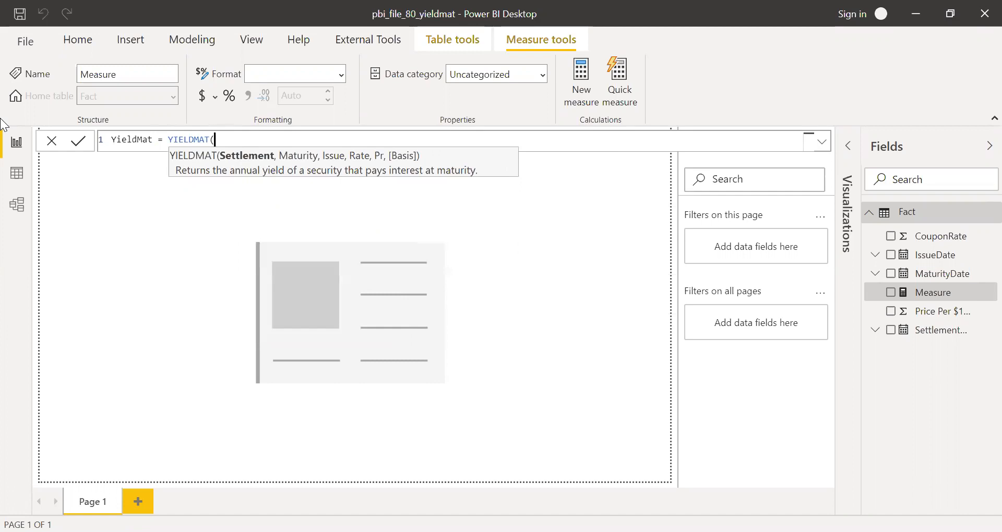
- Supply SELECTEDVALUE('Fact'[SettlementDate]) as the settlement argument of YIELDMAT
type("sel")
key("Down")
key("Down")
key("Down")
key("Down")
key("Down")
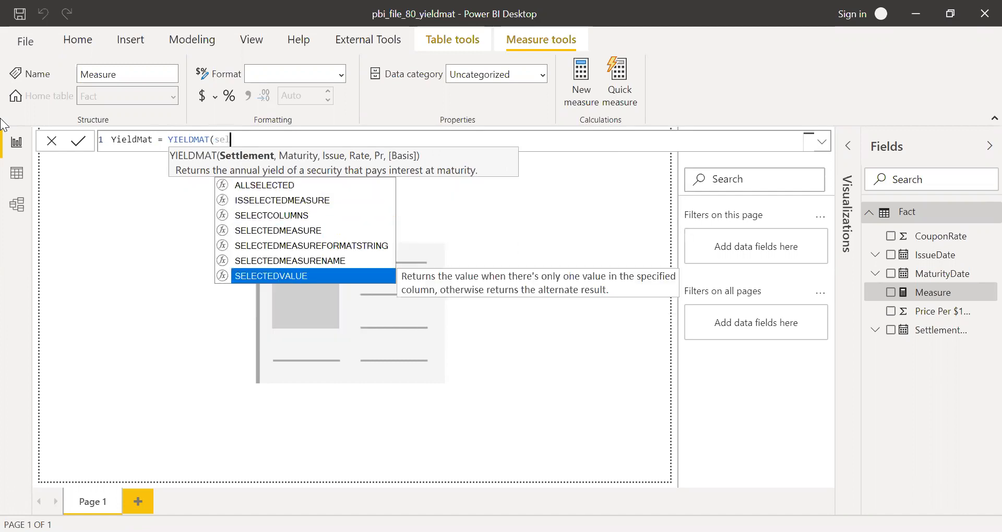
key("Tab")
type("sett")
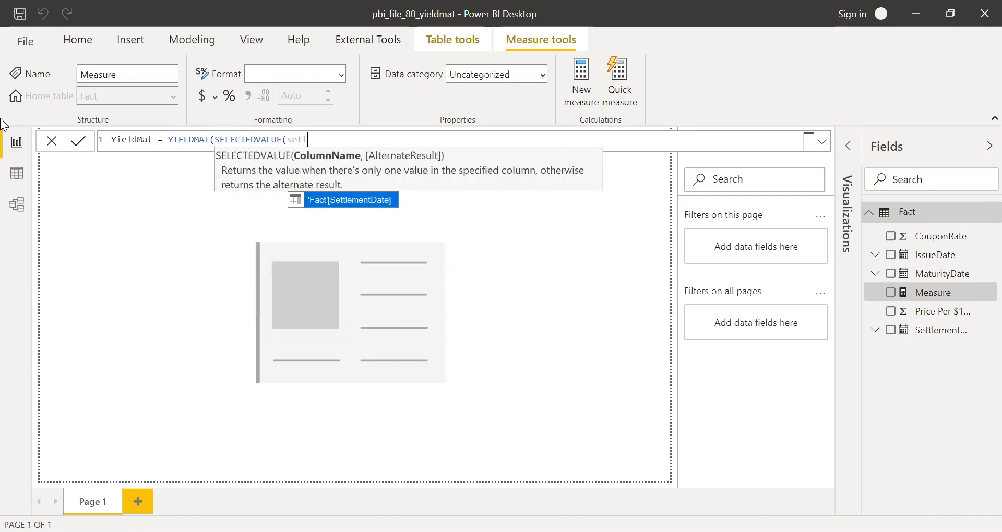
key("Tab")
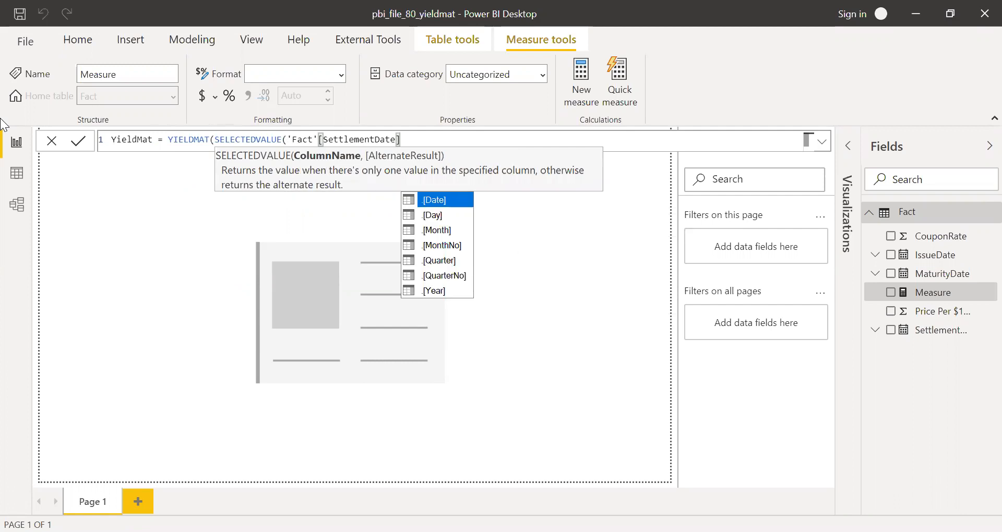
type("),")
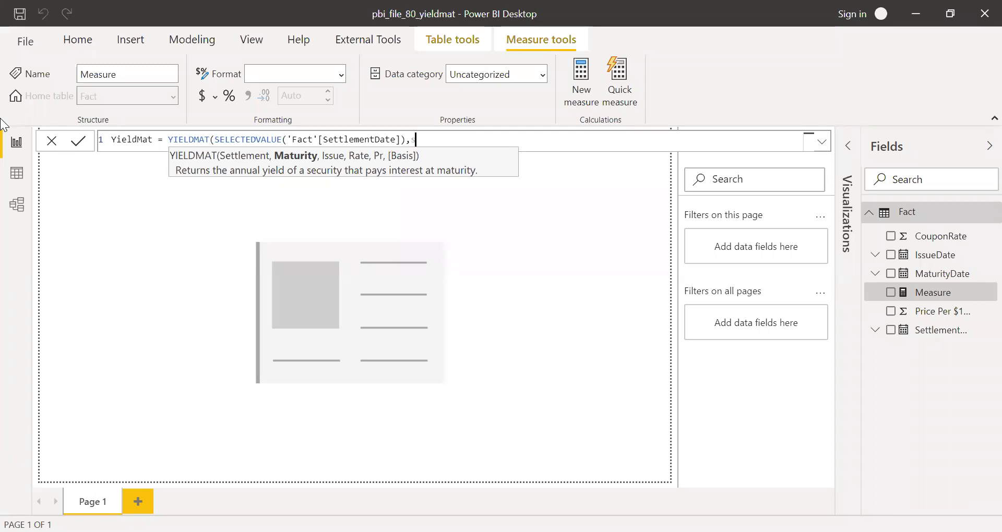
- Add SELECTEDVALUE('Fact'[MaturityDate]) as the maturity argument of YIELDMAT
type("sel")
key("Down")
key("Down")
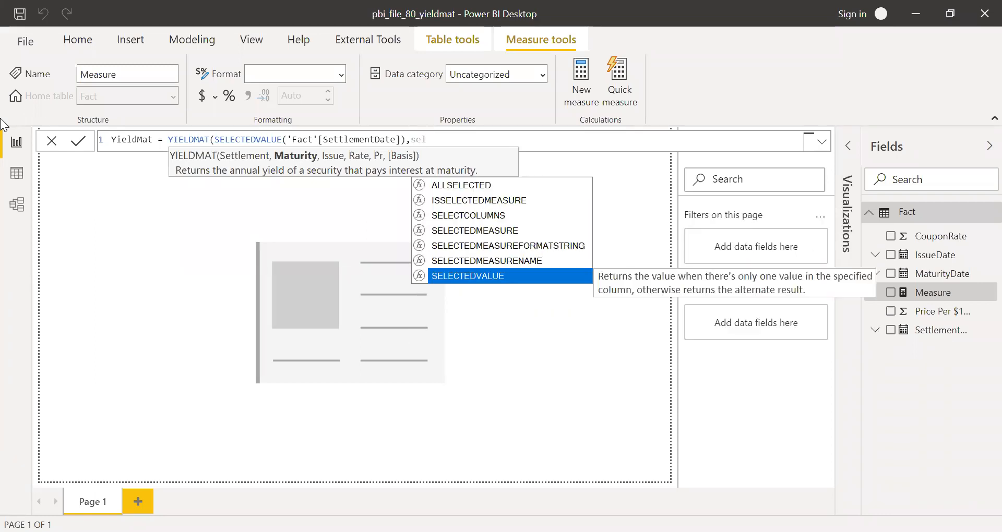
key("Tab")
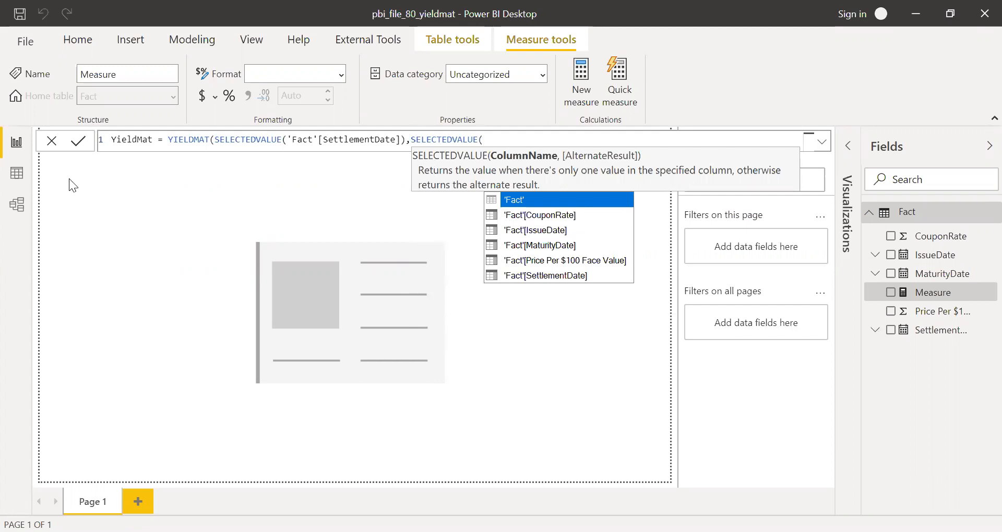
key("Down")
key("Down")
key("Down")
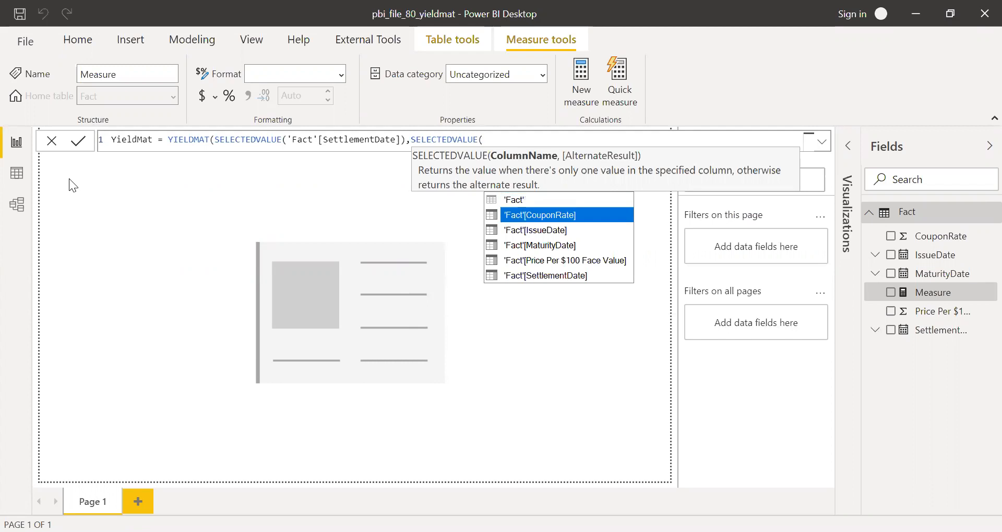
key("Tab")
type("),")
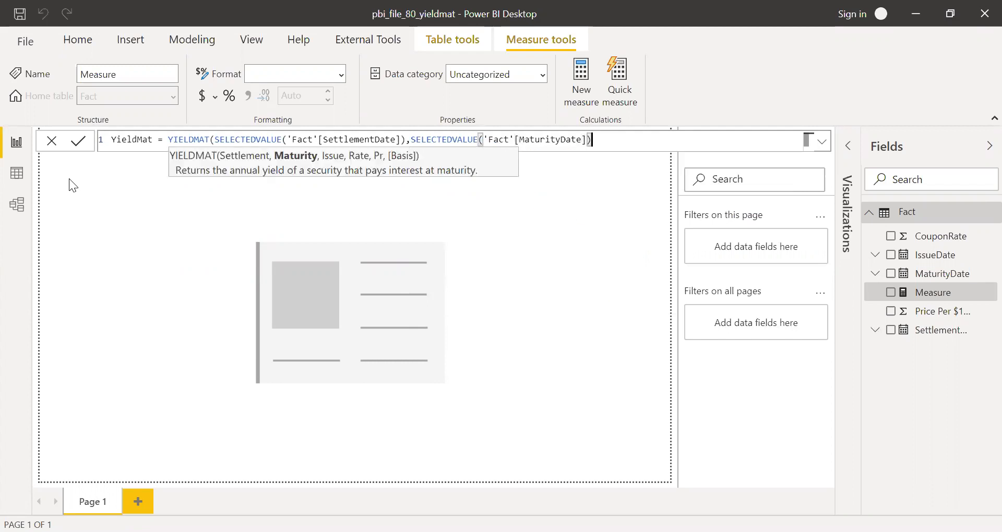
- Add SELECTEDVALUE('Fact'[IssueDate]) as the issue argument of YIELDMAT
type("sel")
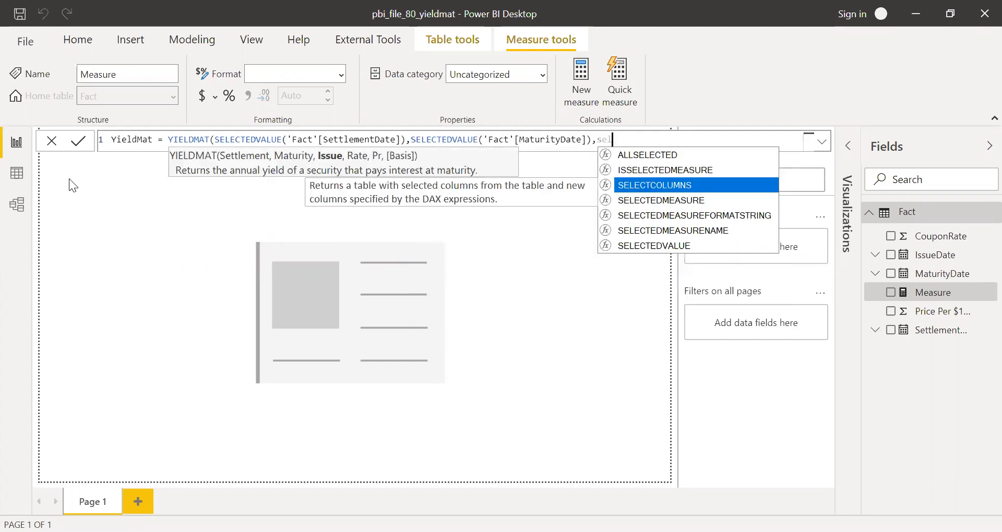
key("Down")
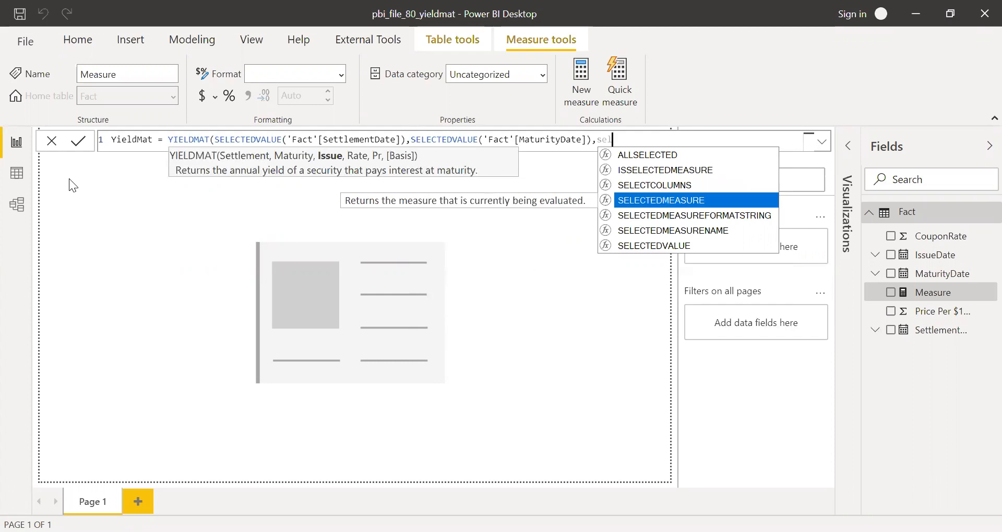
key("Down")
key("Down")
key("Down")
key("Tab")
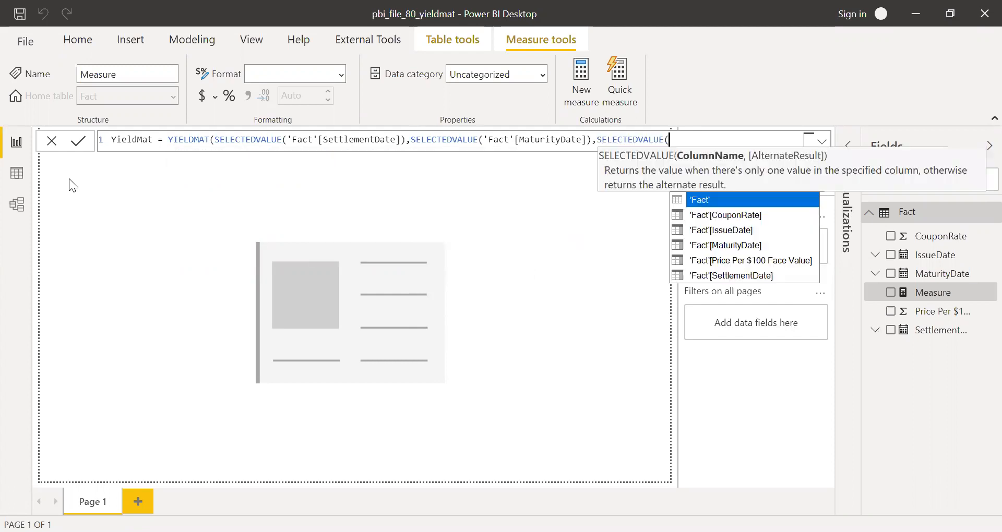
key("Down")
key("Down")
key("Tab")
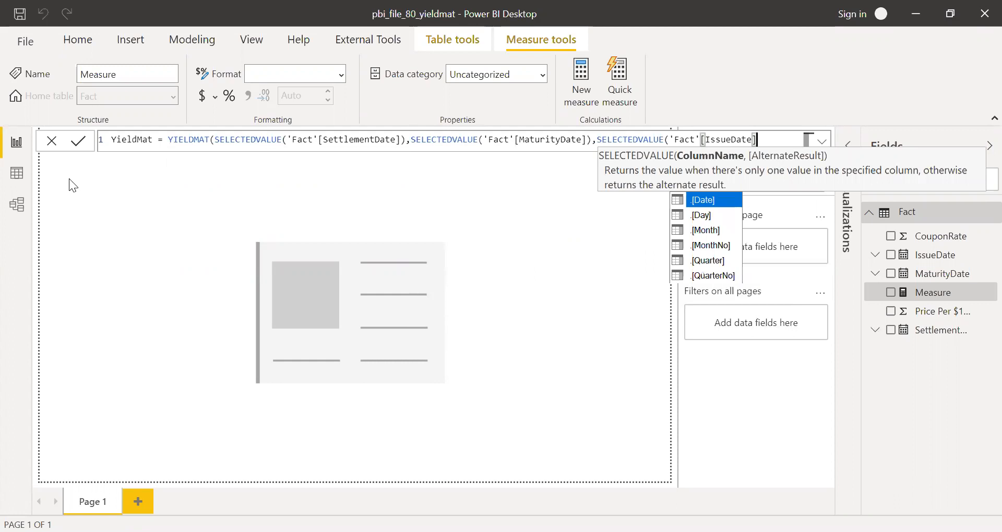
type(")")
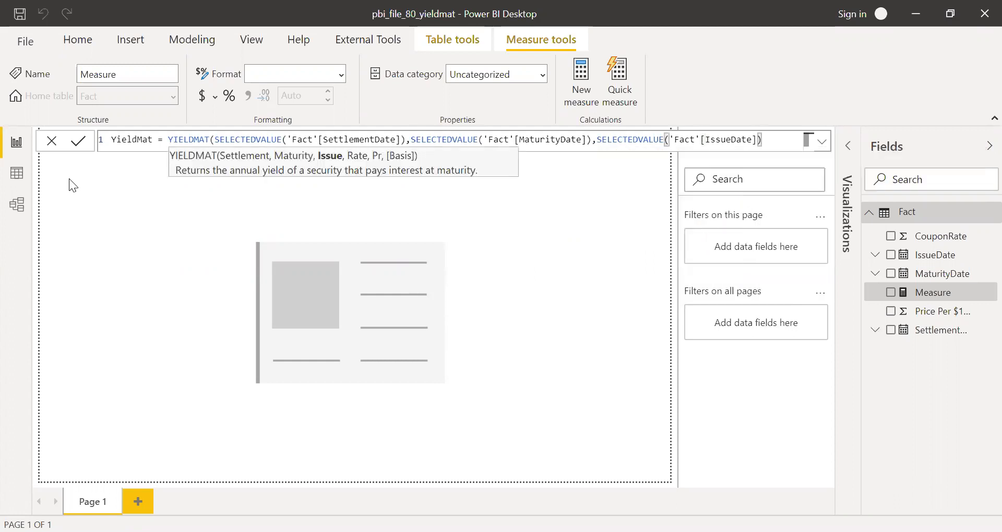
type(",")
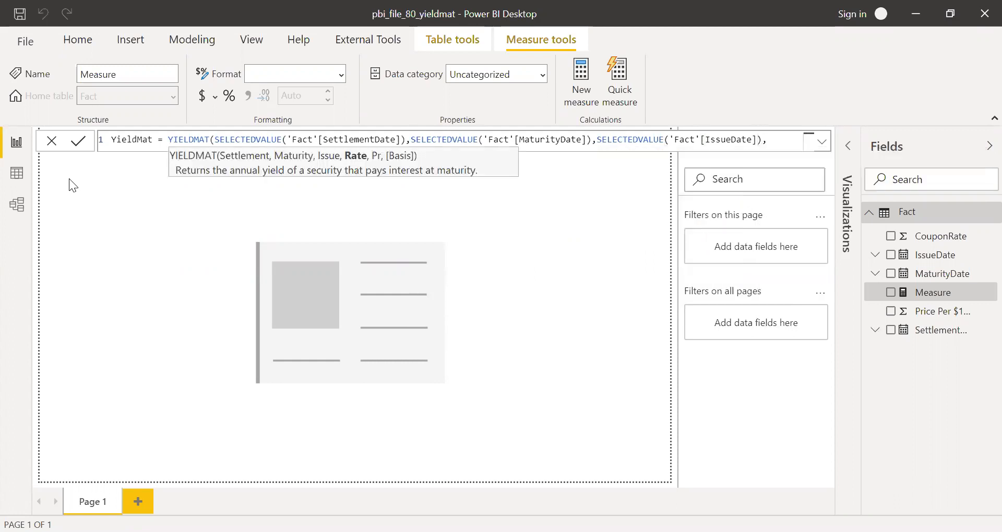
- Add SELECTEDVALUE('Fact'[CouponRate]) as the rate argument of YIELDMAT
type("sel")
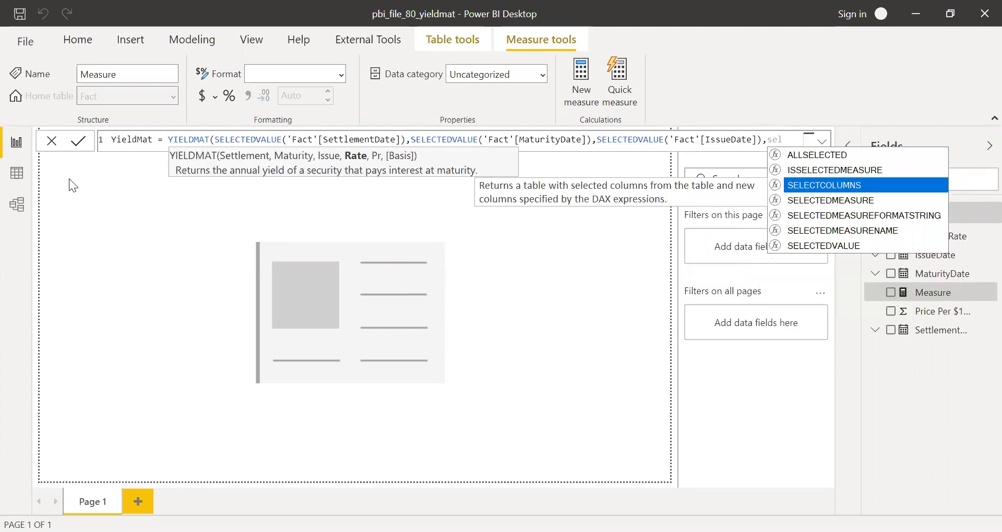
key("Down")
key("Down")
key("Down")
key("Down")
key("Tab")
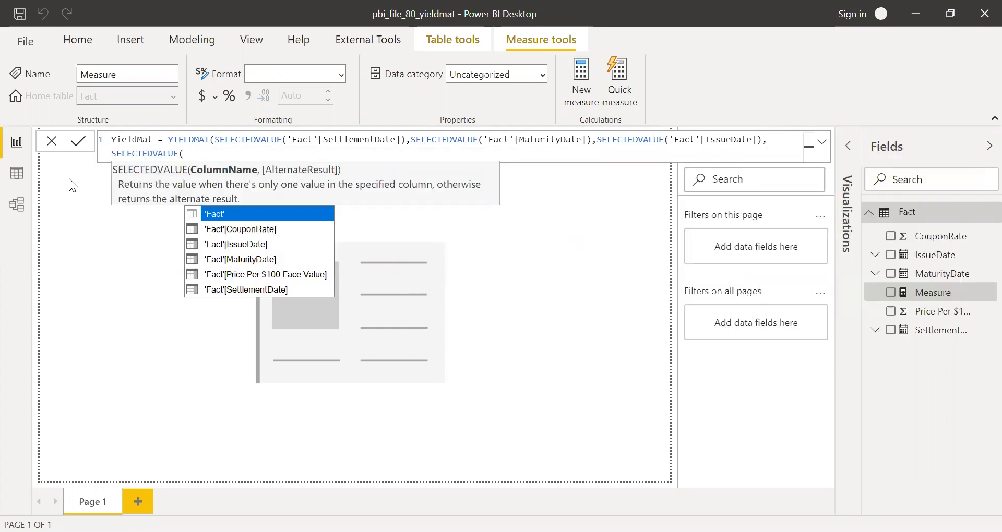
key("Down")
key("Tab")
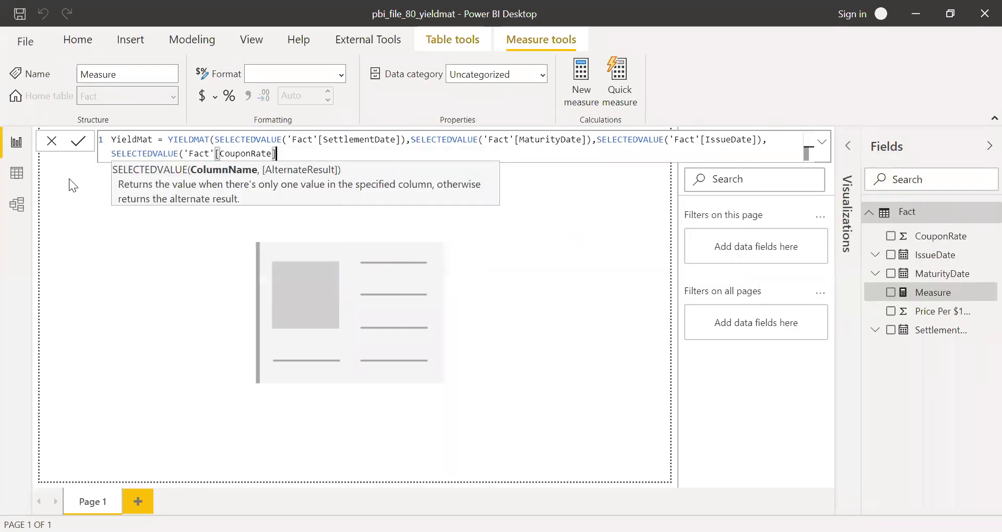
type(")")
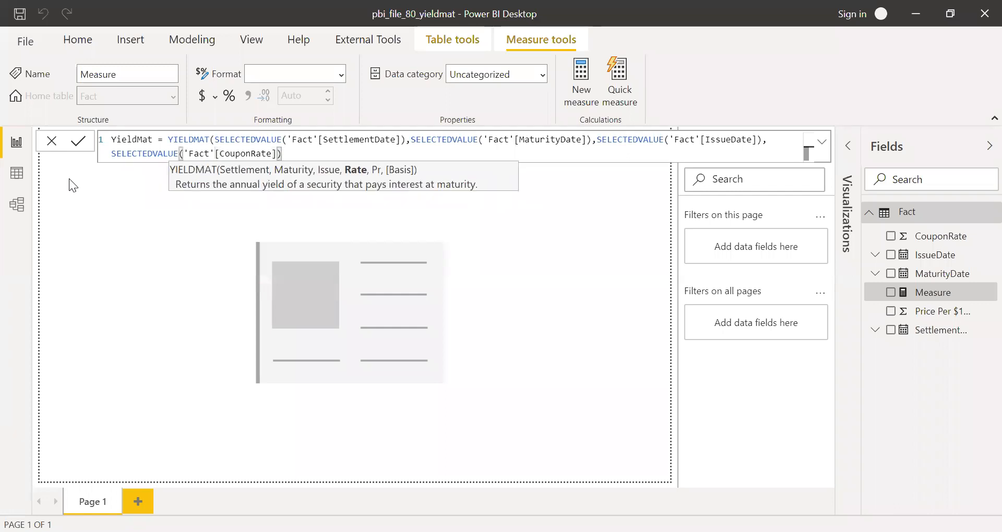
type(",")
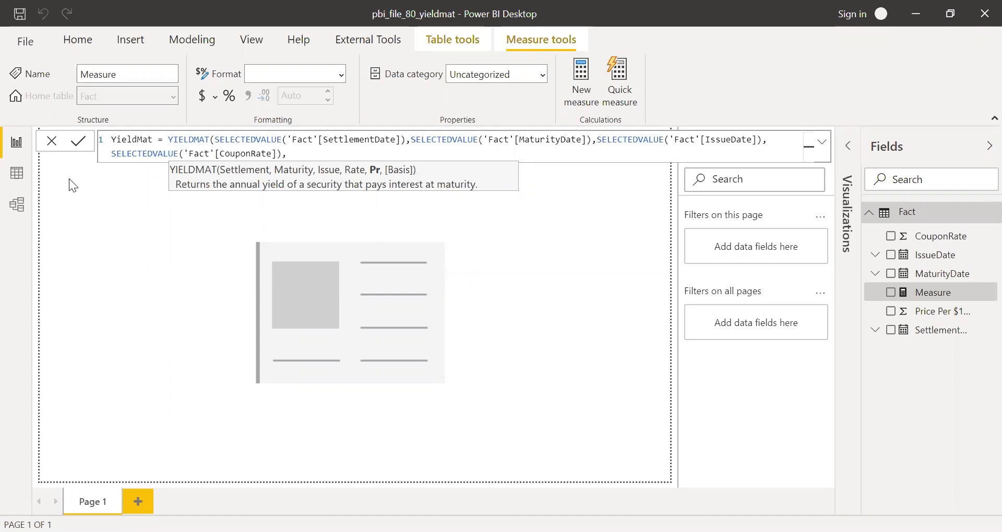
- Add SELECTEDVALUE('Fact'[Price Per $100 Face Value]) as the price argument of YIELDMAT, close the formula and commit the measure
type("sel")
key("Down")
key("Down")
key("Down")
key("Down")
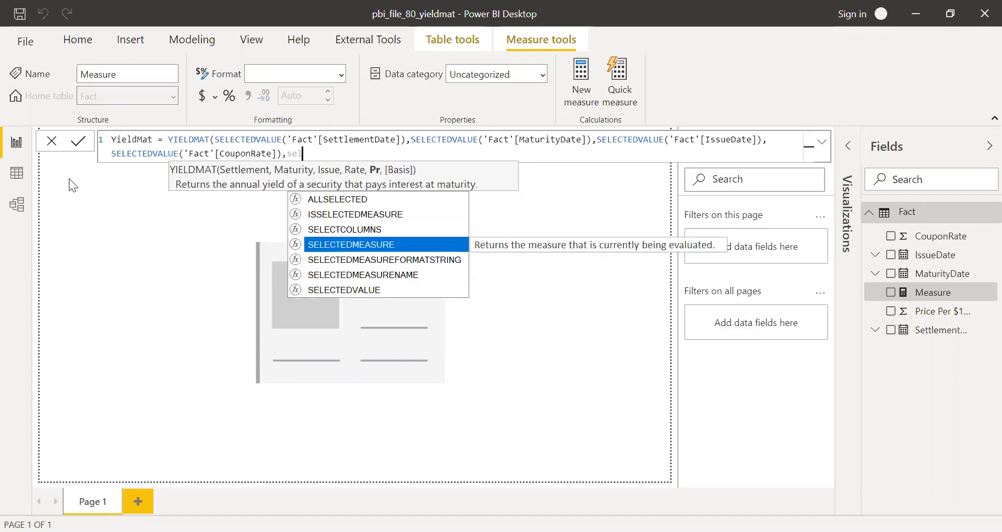
key("Tab")
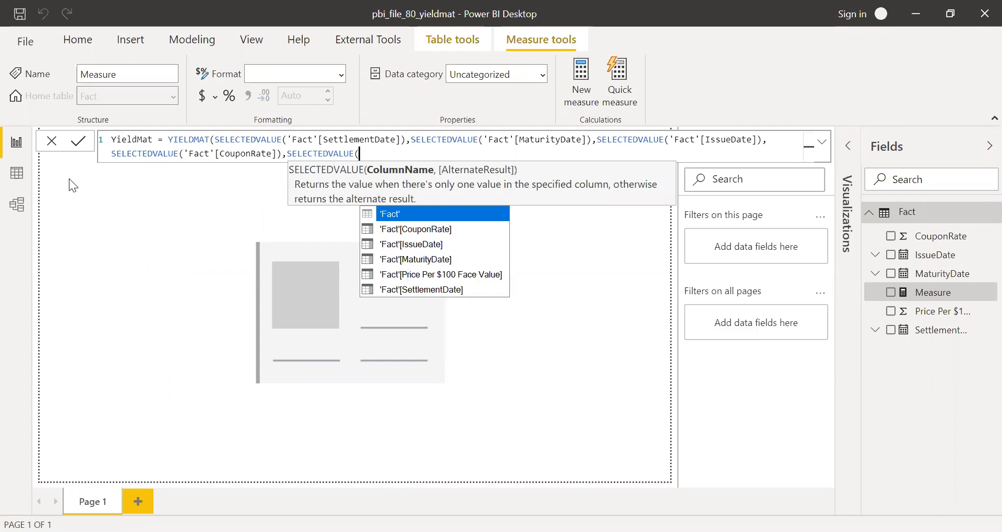
key("Down")
key("Down")
key("Down")
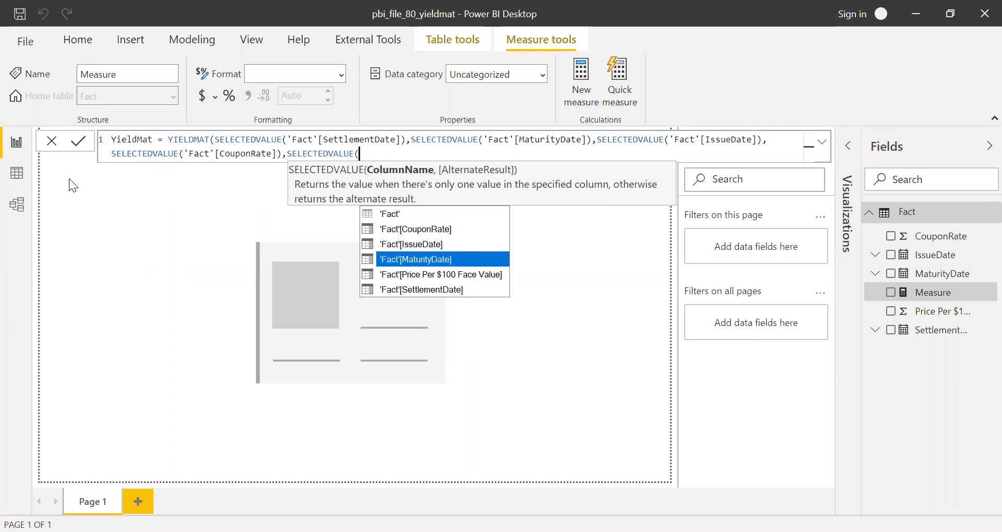
key("Down")
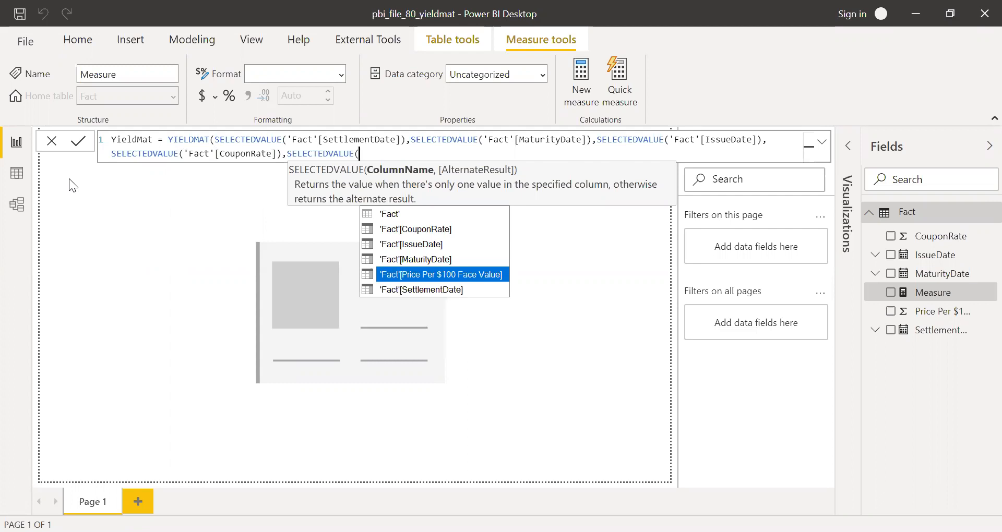
key("Tab")
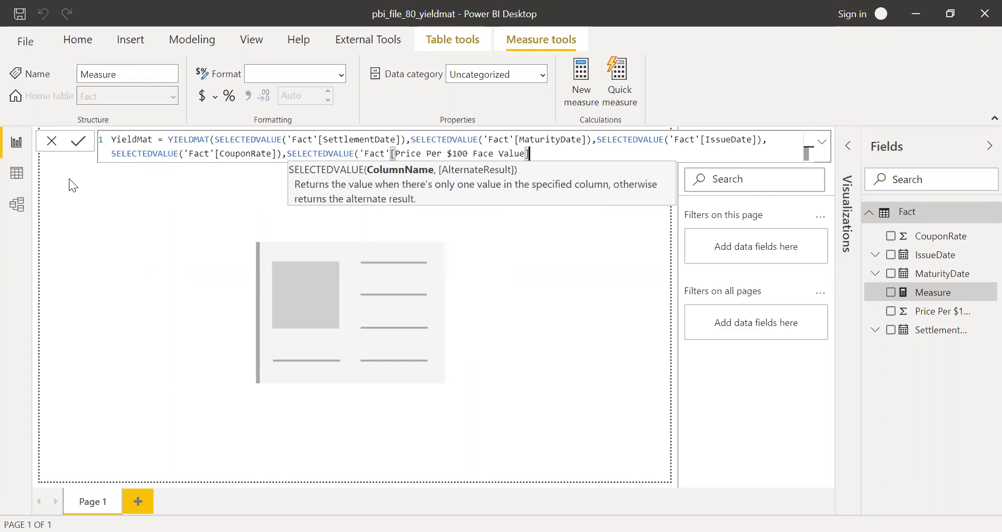
type(")")
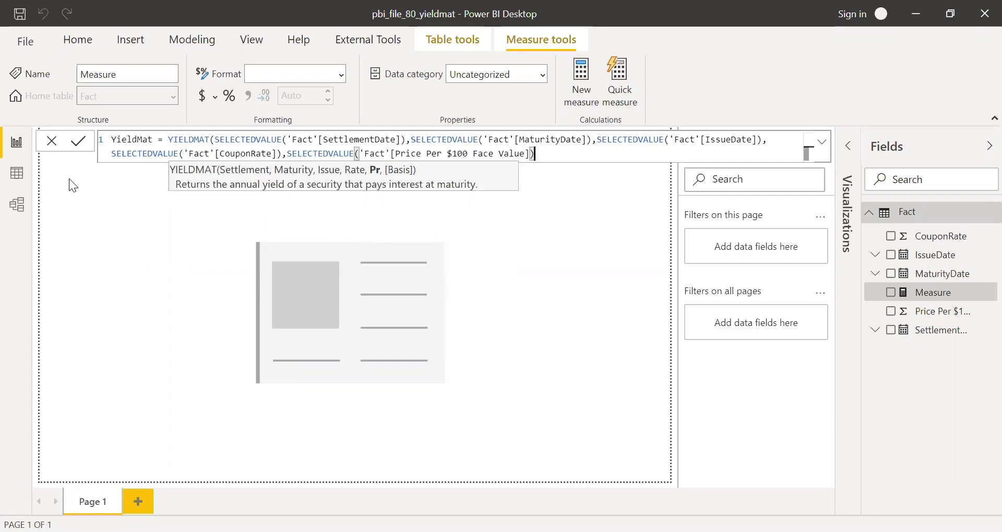
type(")")
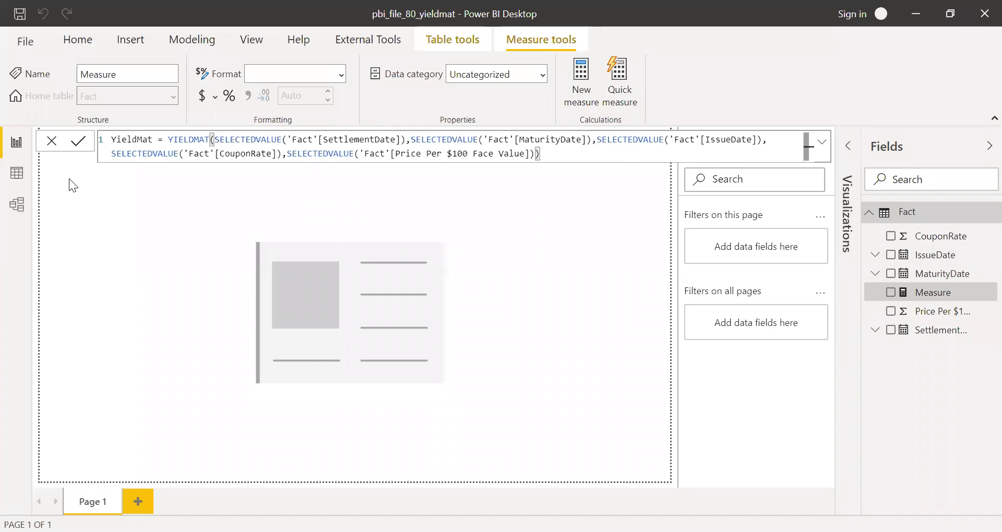
key("Return")
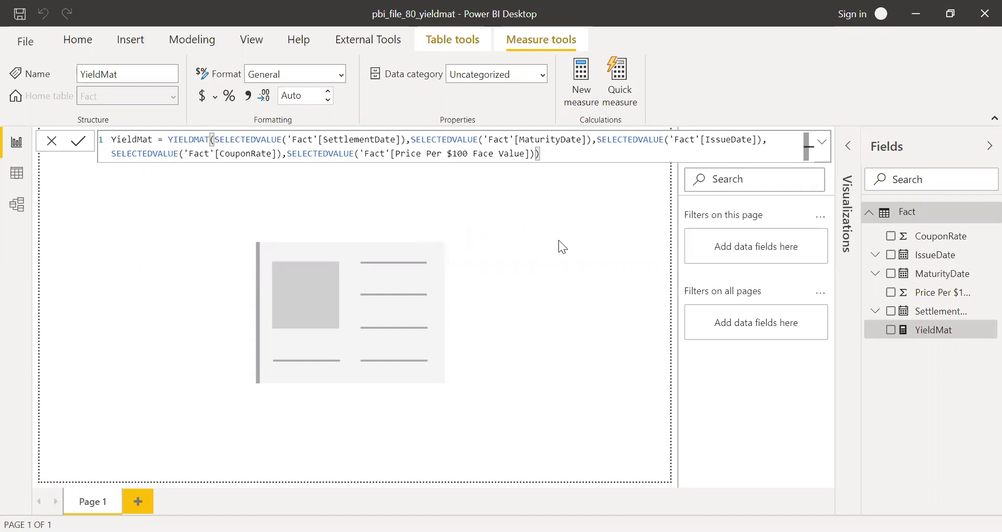
- Format the YieldMat measure as a percentage with 1 decimal place and display it in the empty card visual
left_click(227, 96)
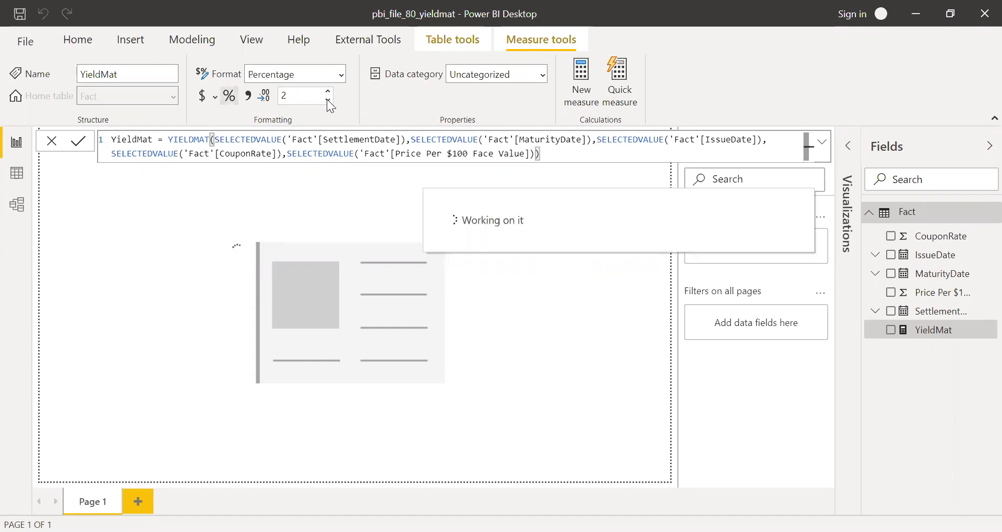
left_click(327, 101)
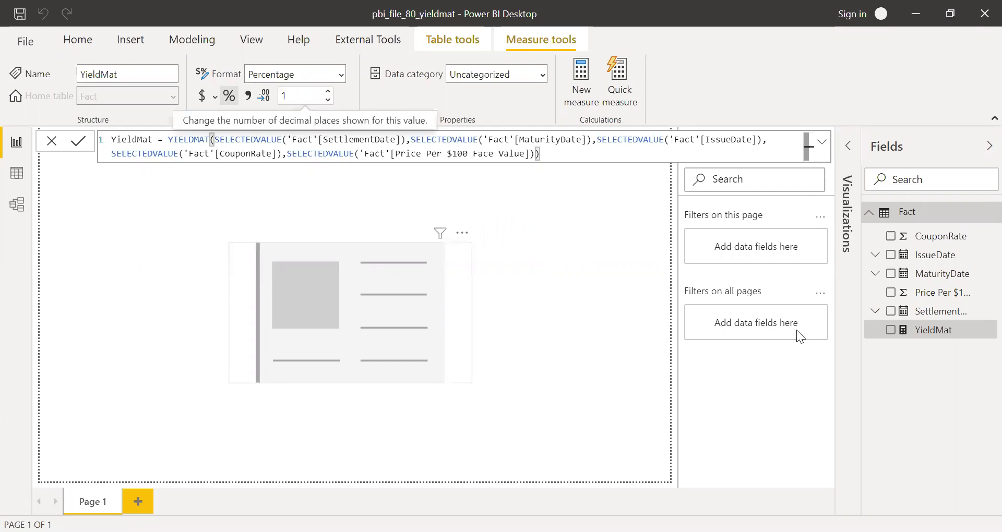
left_click_drag(577, 297, 366, 303)
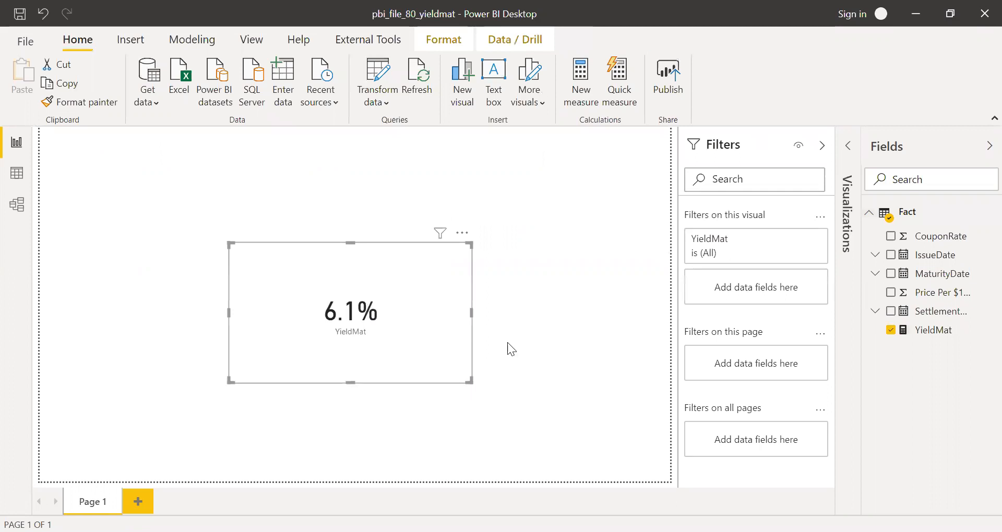
- Set the YieldMat measure's percentage format to 2 decimal places and deselect the card
left_click(938, 334)
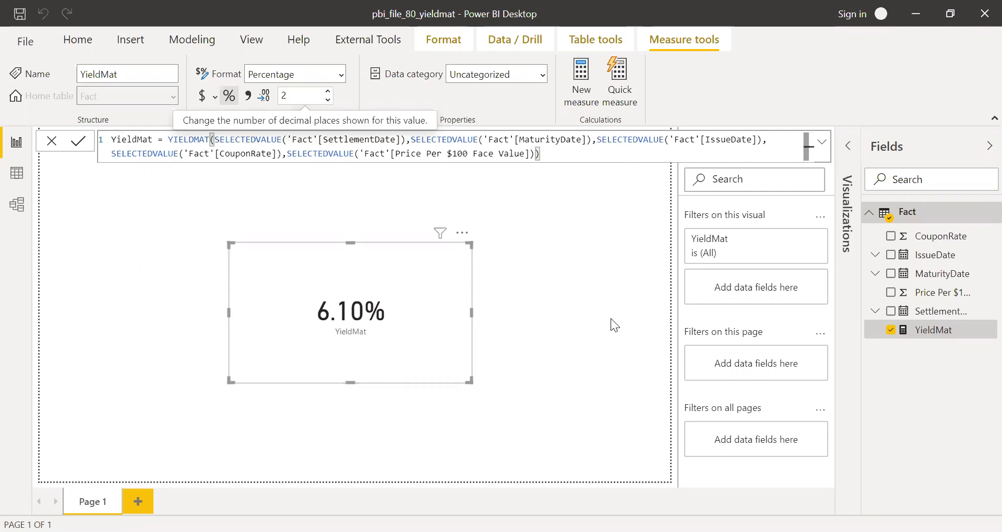
left_click(610, 319)
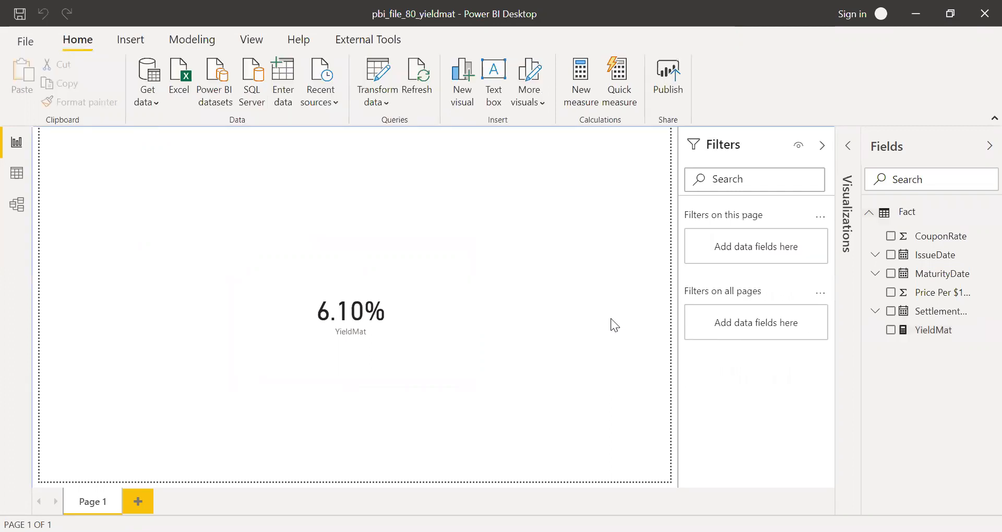